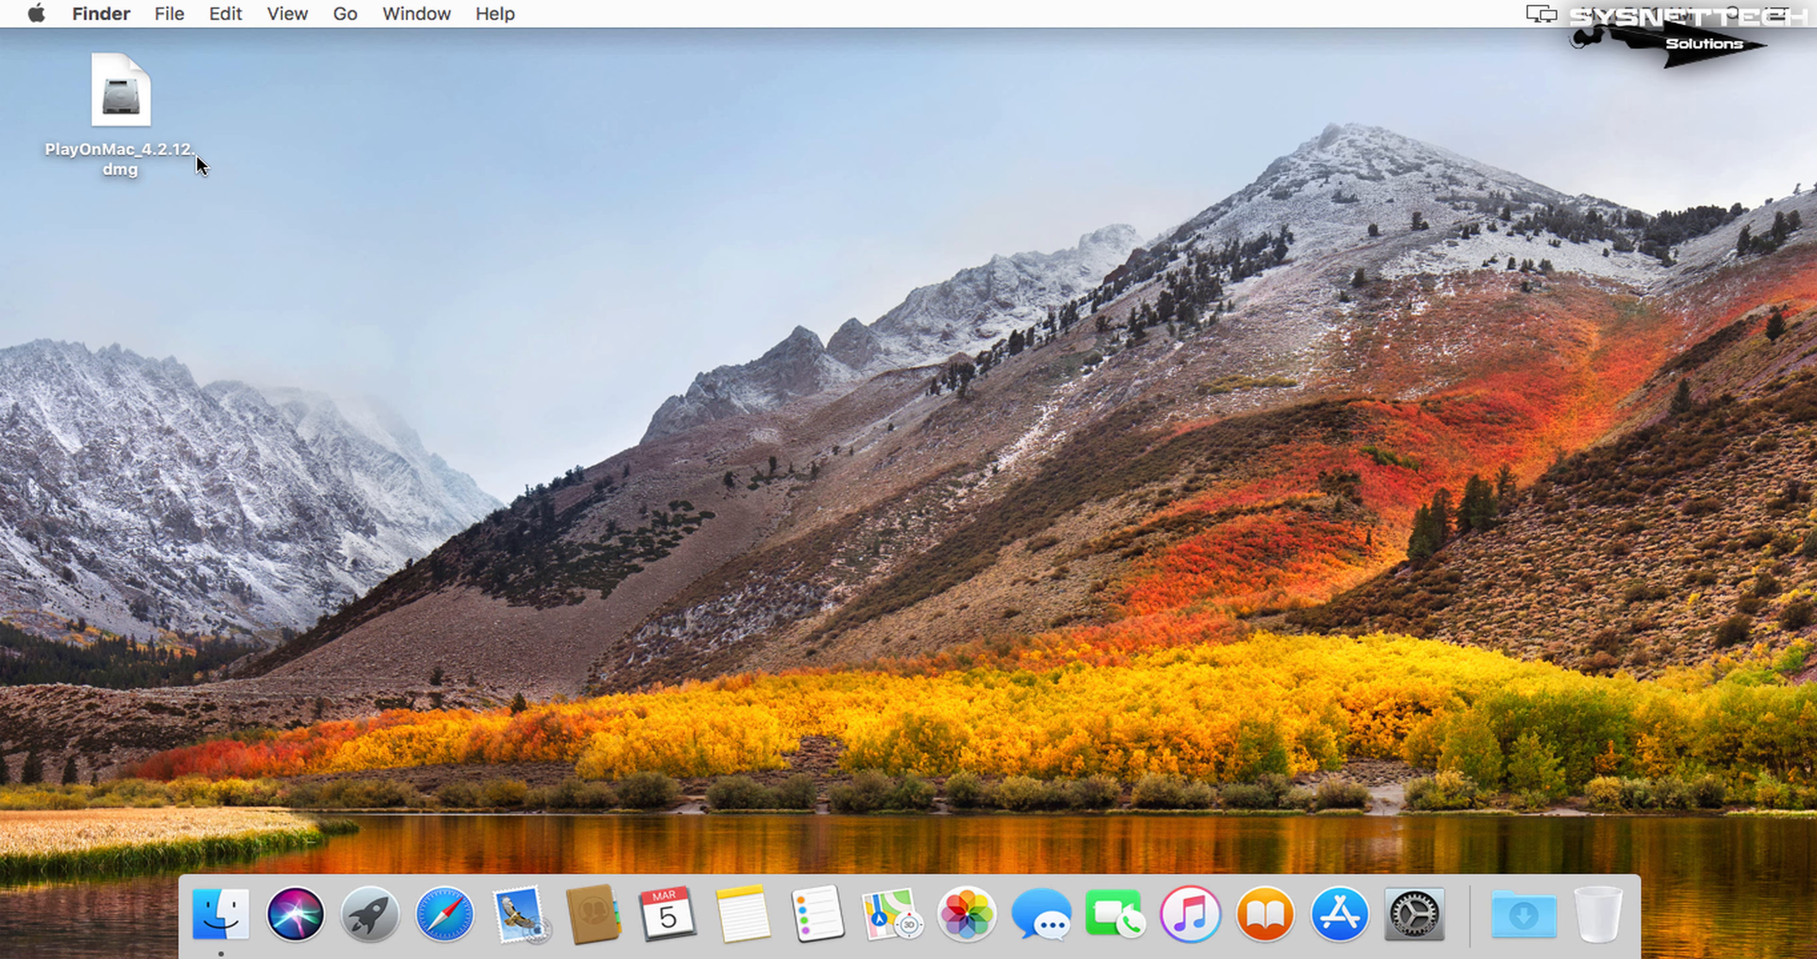
Open the PlayOnMac_4.2.12.dmg disk image from the desktop and reposition its window.
click(146, 100)
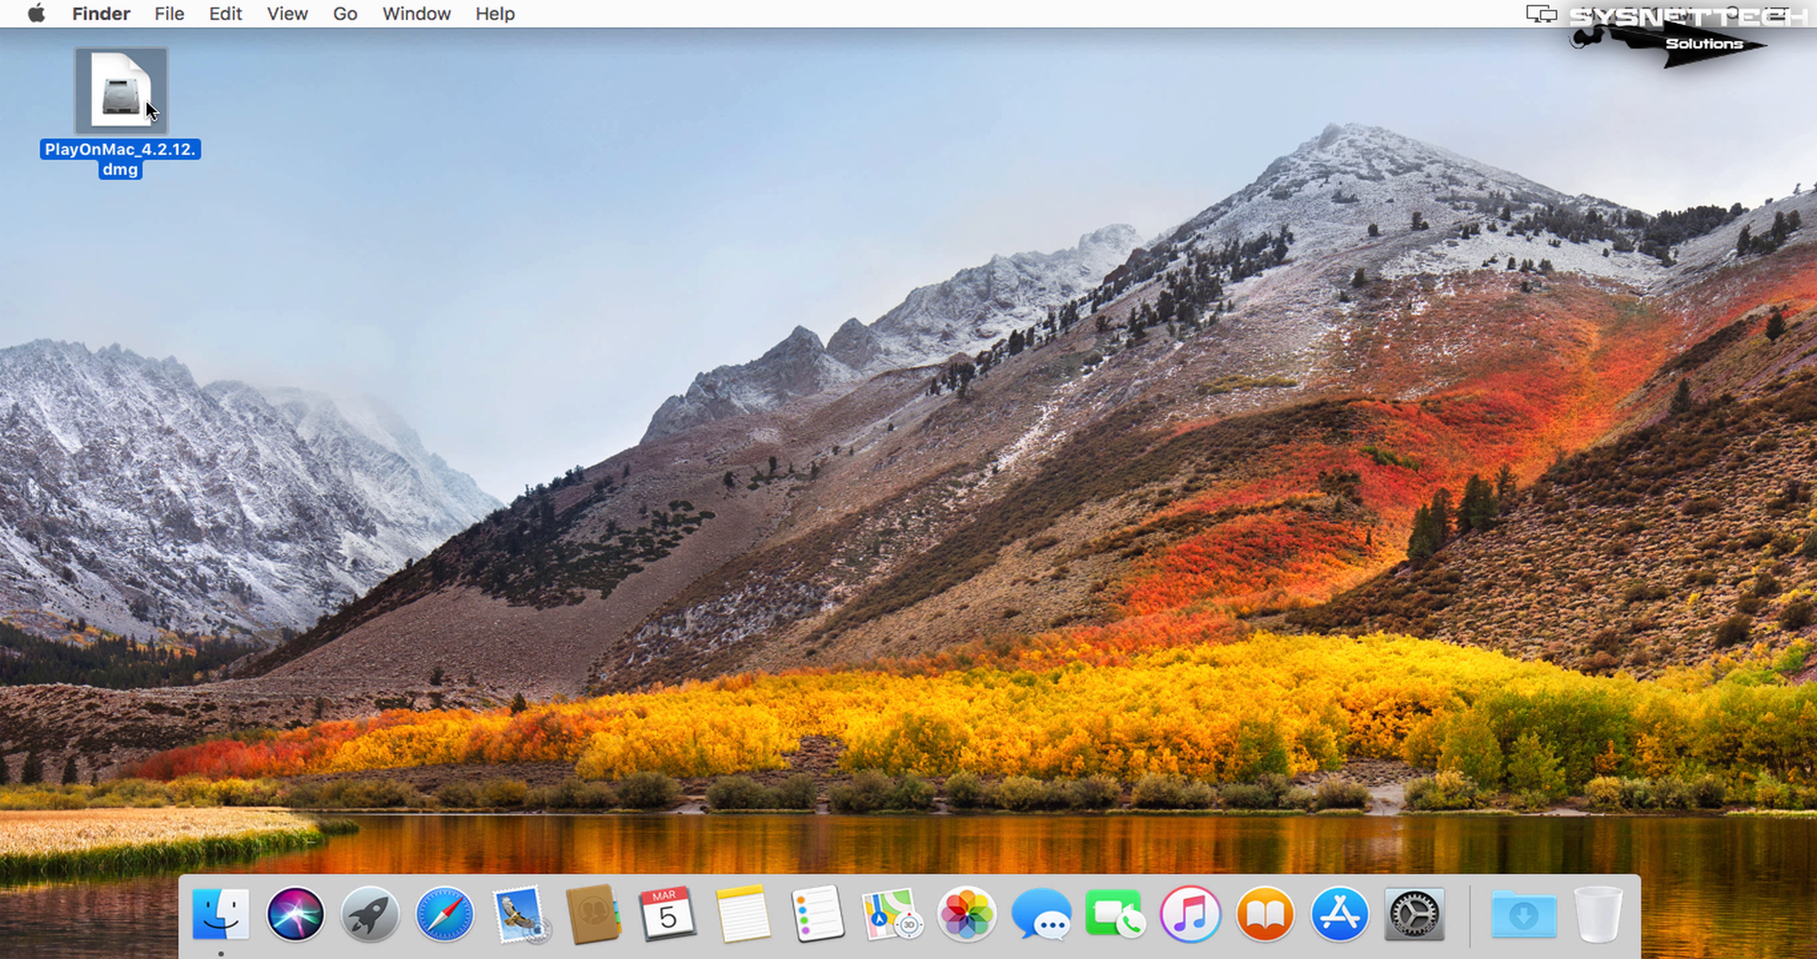
right_click(147, 99)
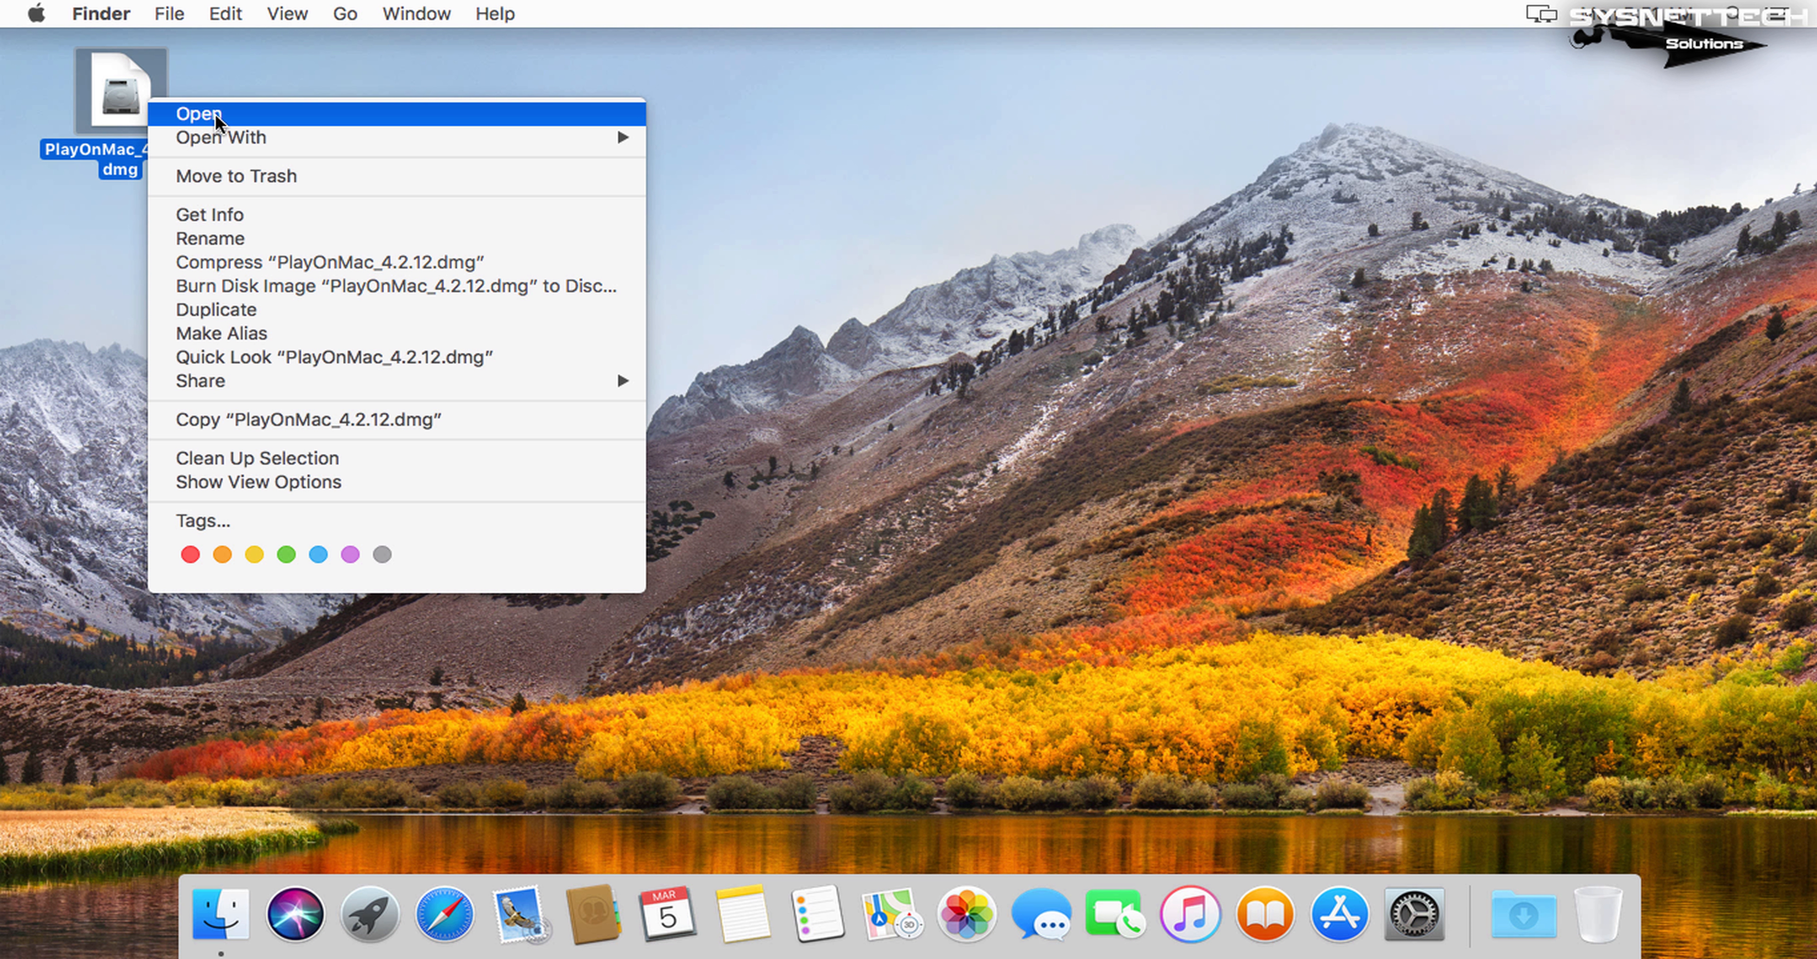
click(232, 117)
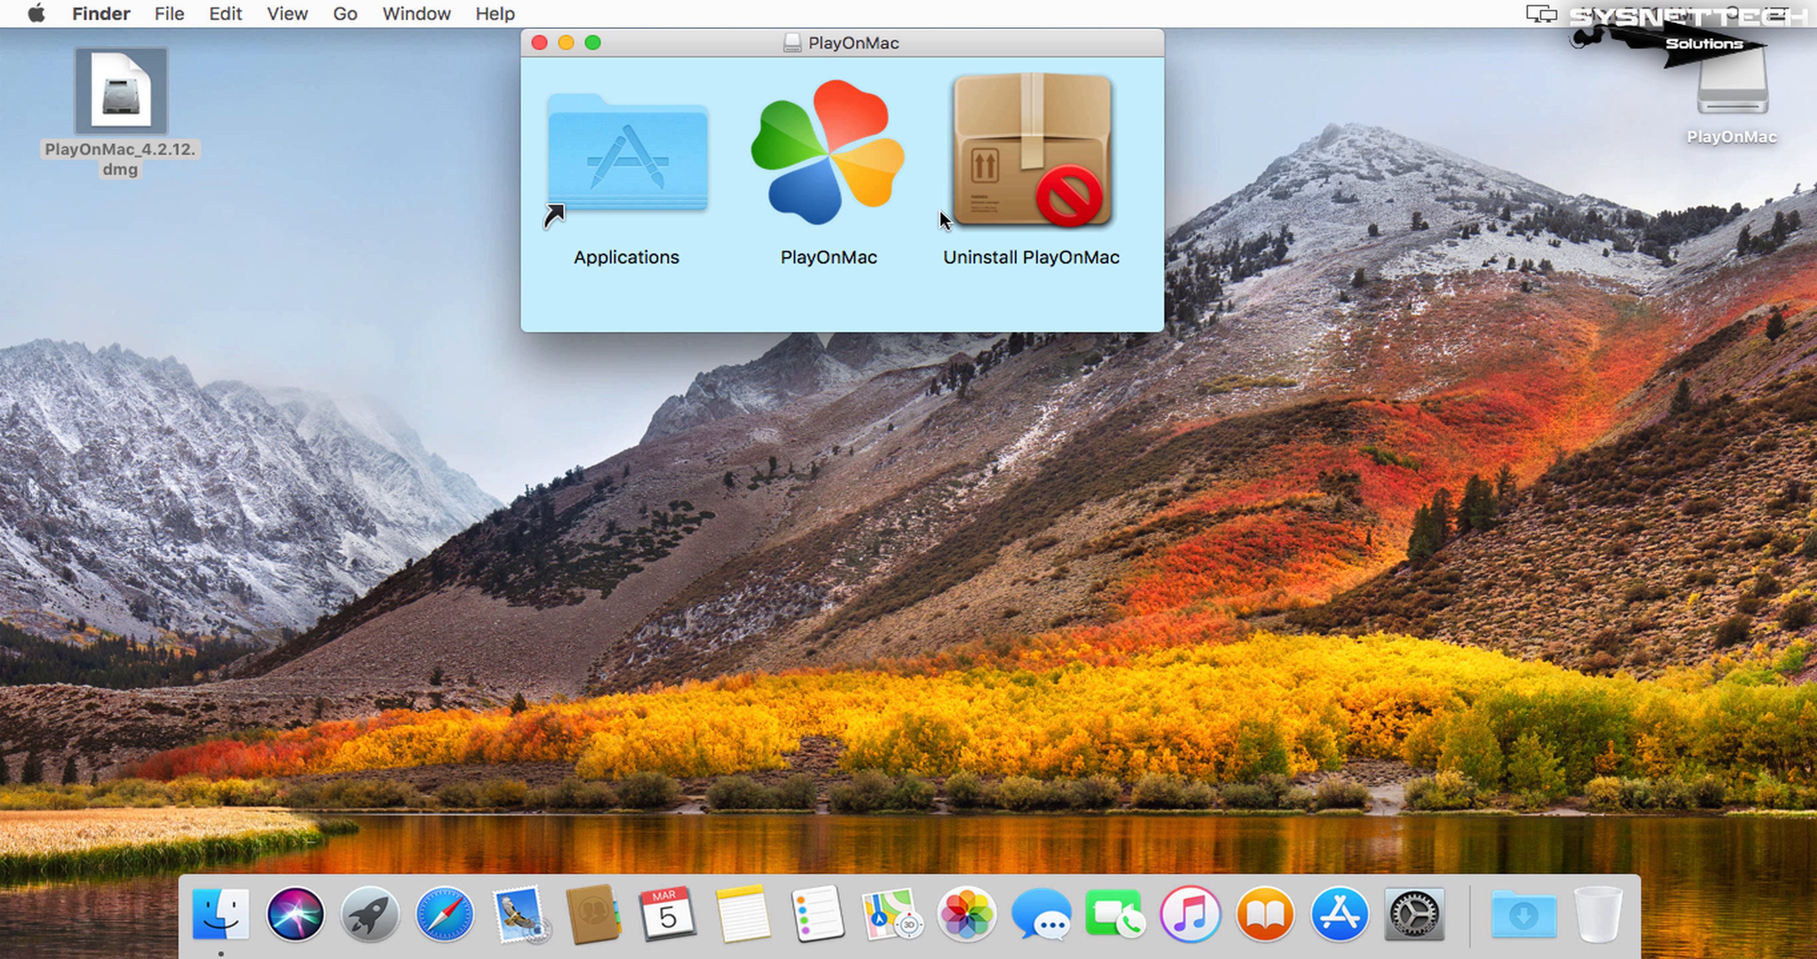
drag(897, 41, 925, 121)
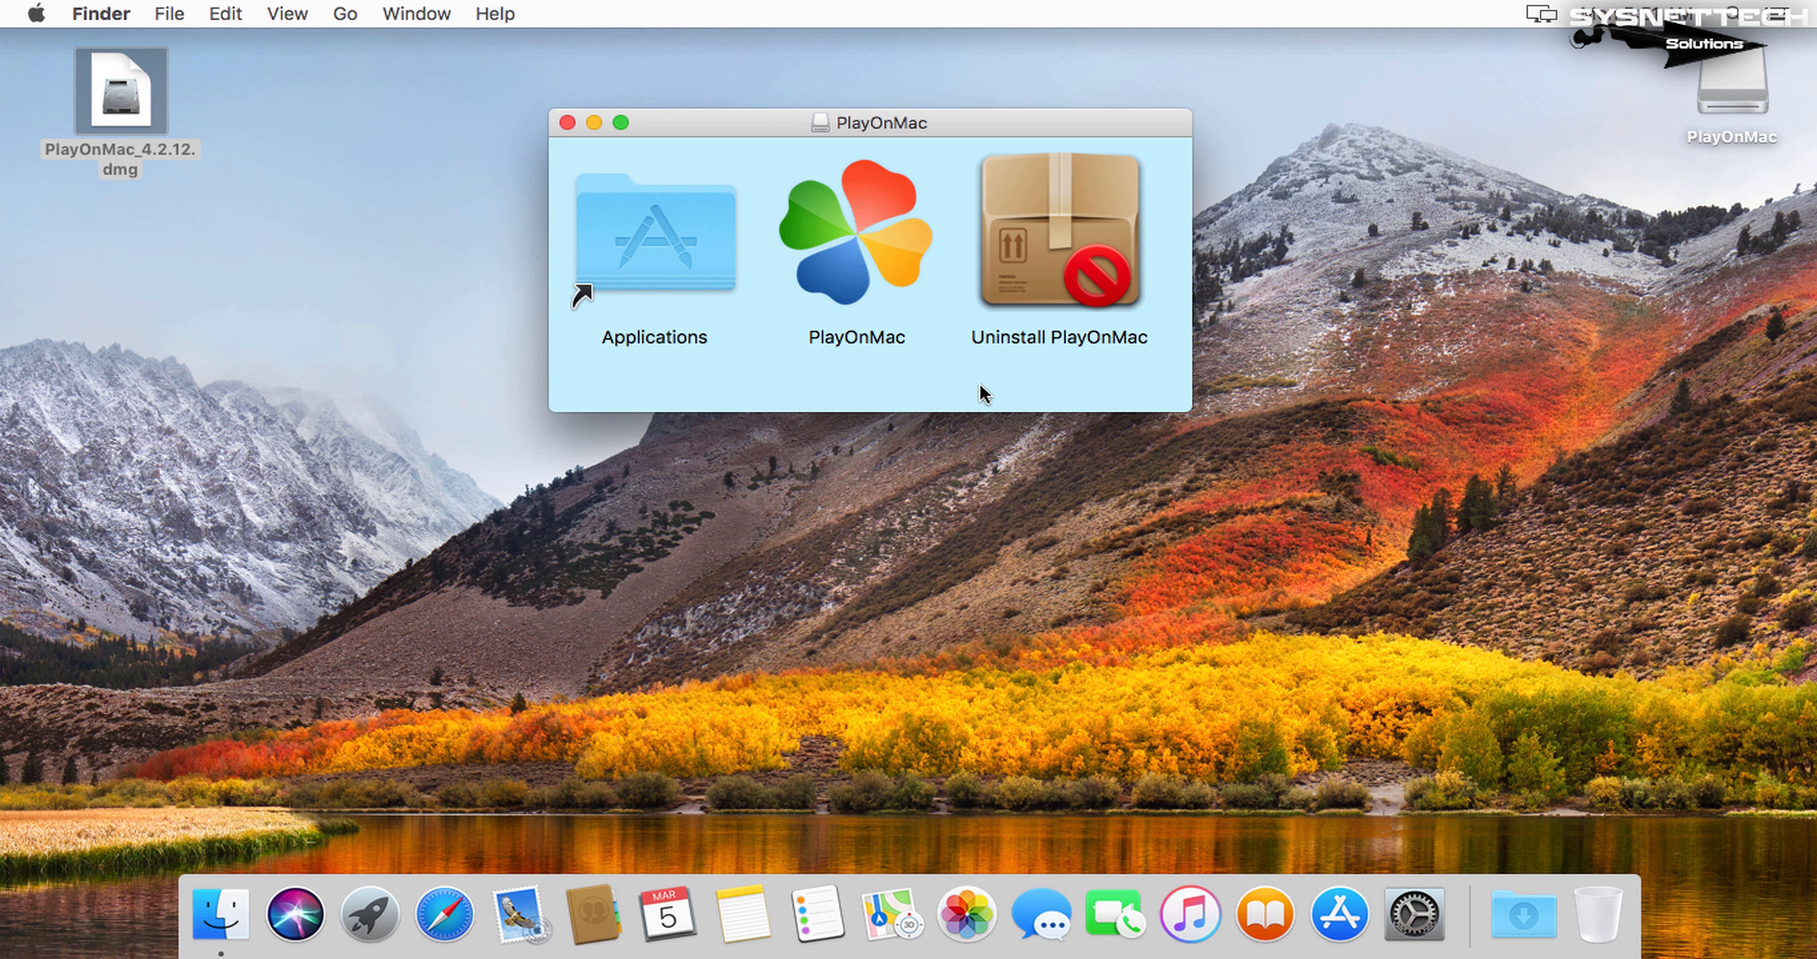
Install PlayOnMac by copying it from the disk image into the Applications folder.
click(849, 236)
drag(910, 220, 678, 259)
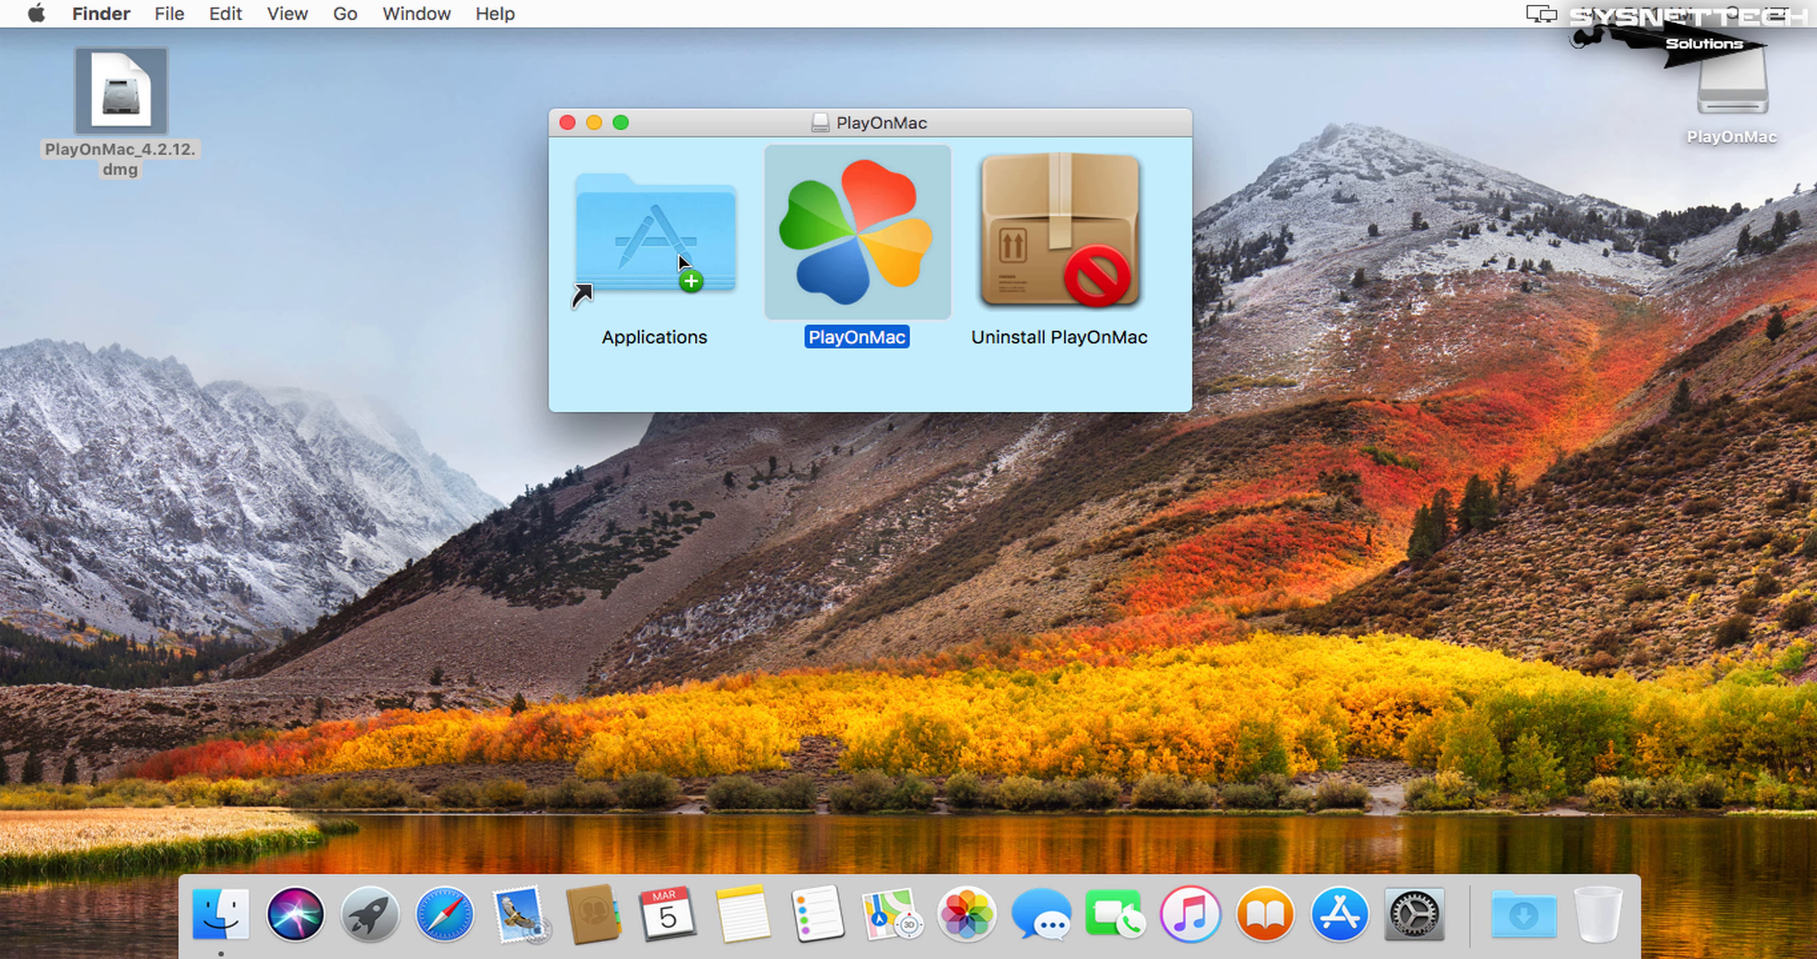
drag(678, 254, 678, 253)
click(871, 536)
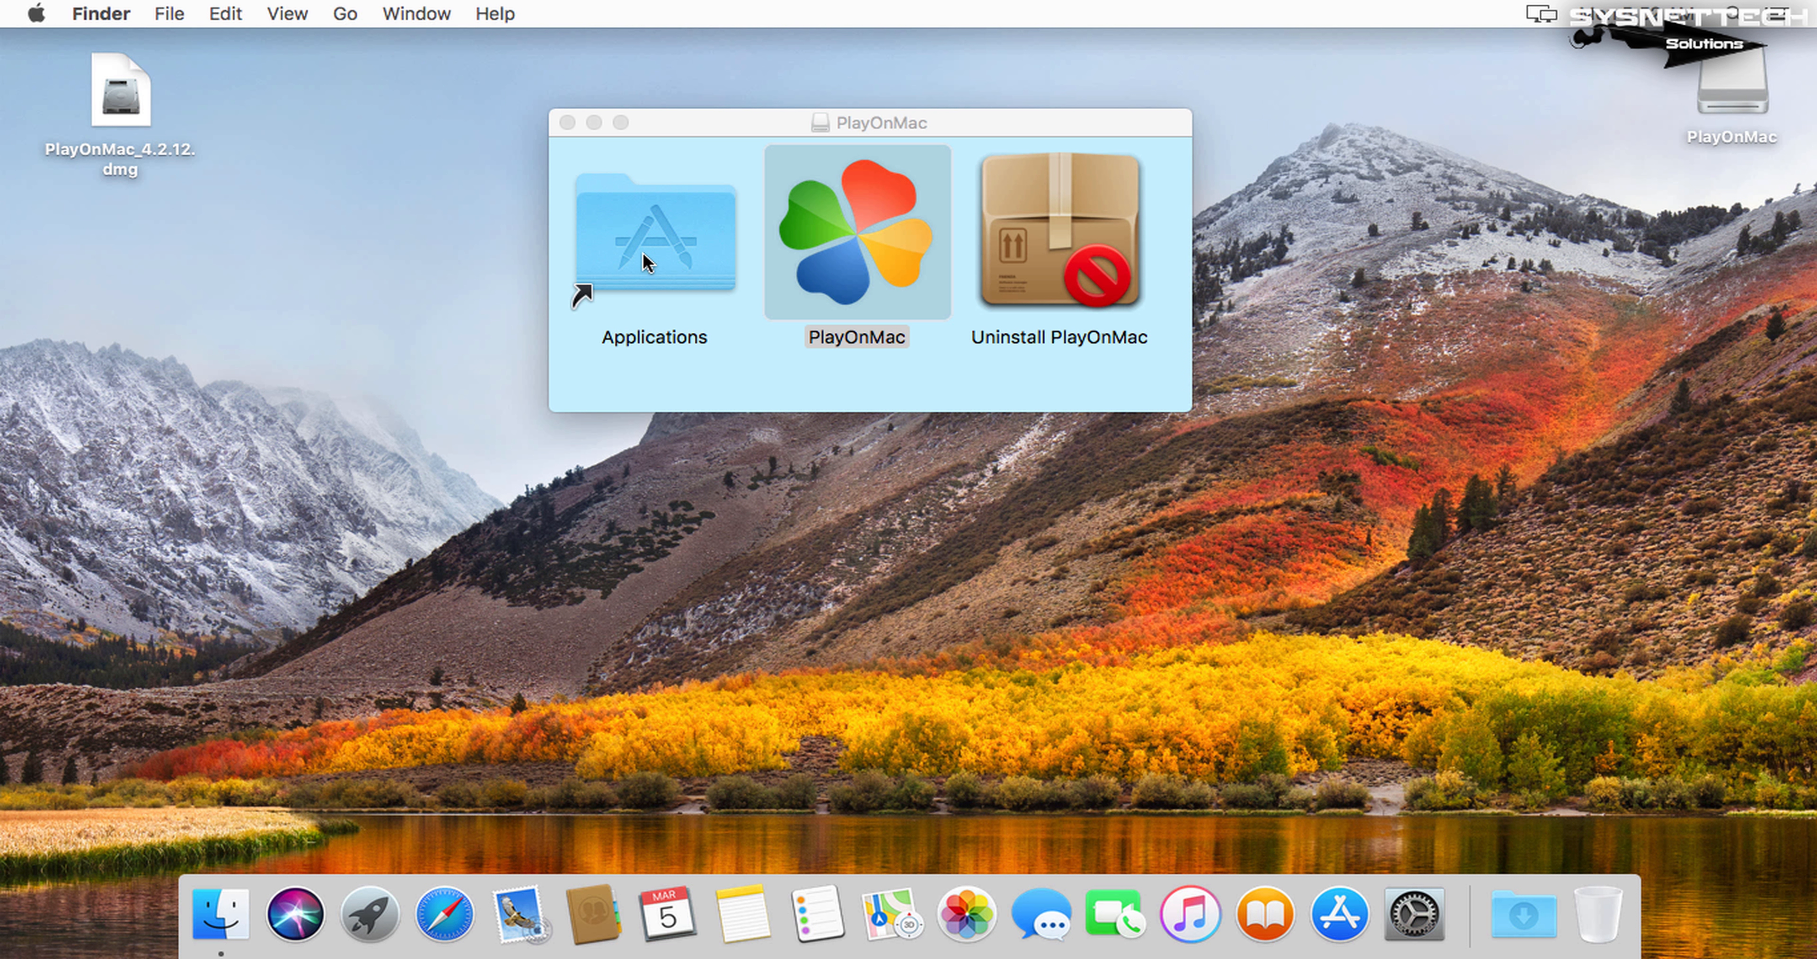
Close the disk image window and eject the PlayOnMac volume.
click(567, 122)
drag(548, 153, 334, 147)
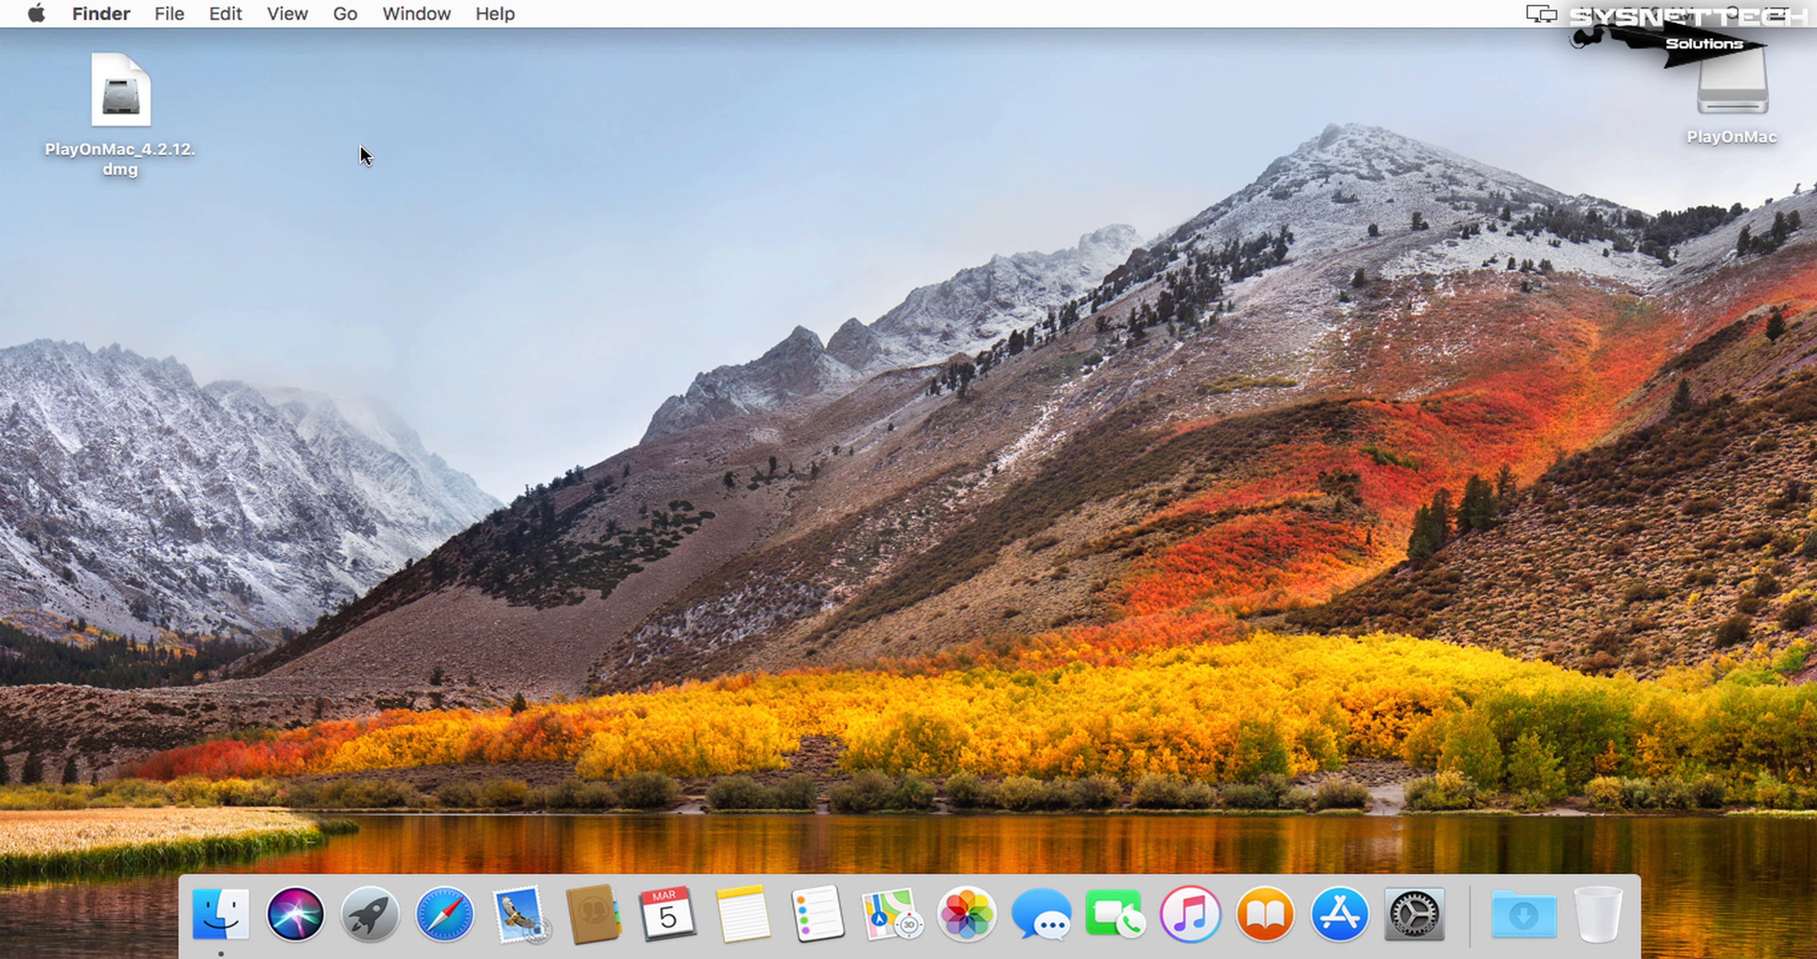
right_click(1731, 93)
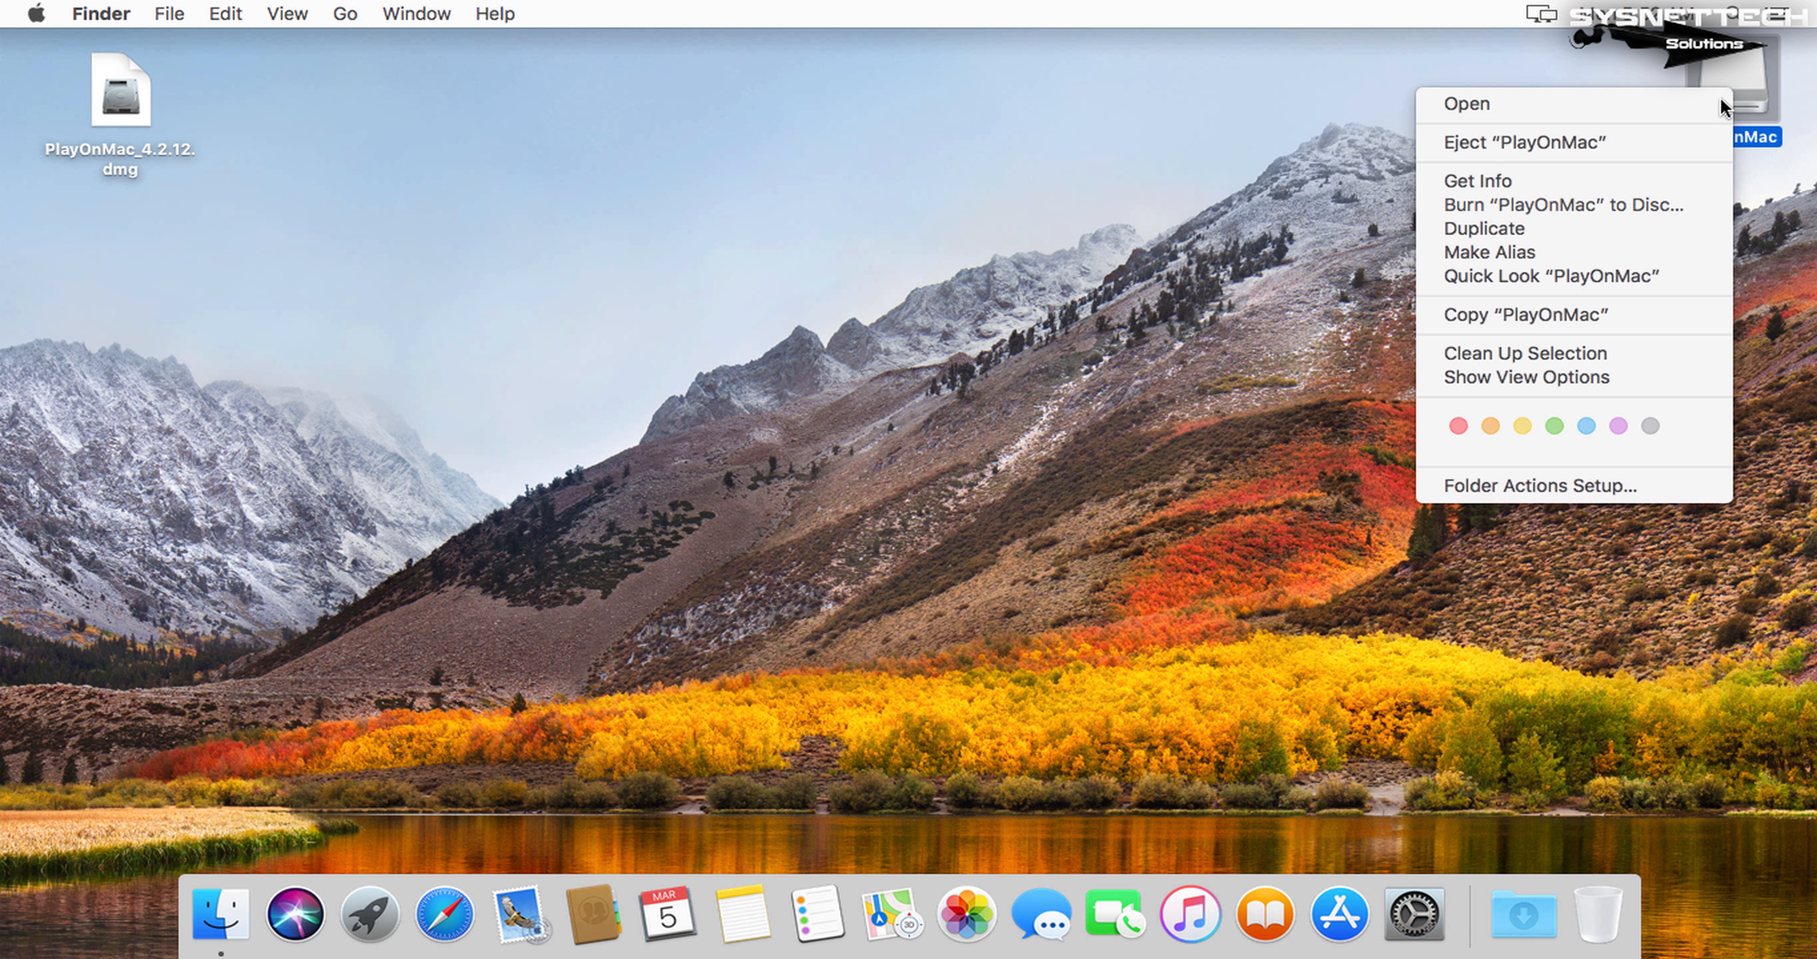
click(1673, 141)
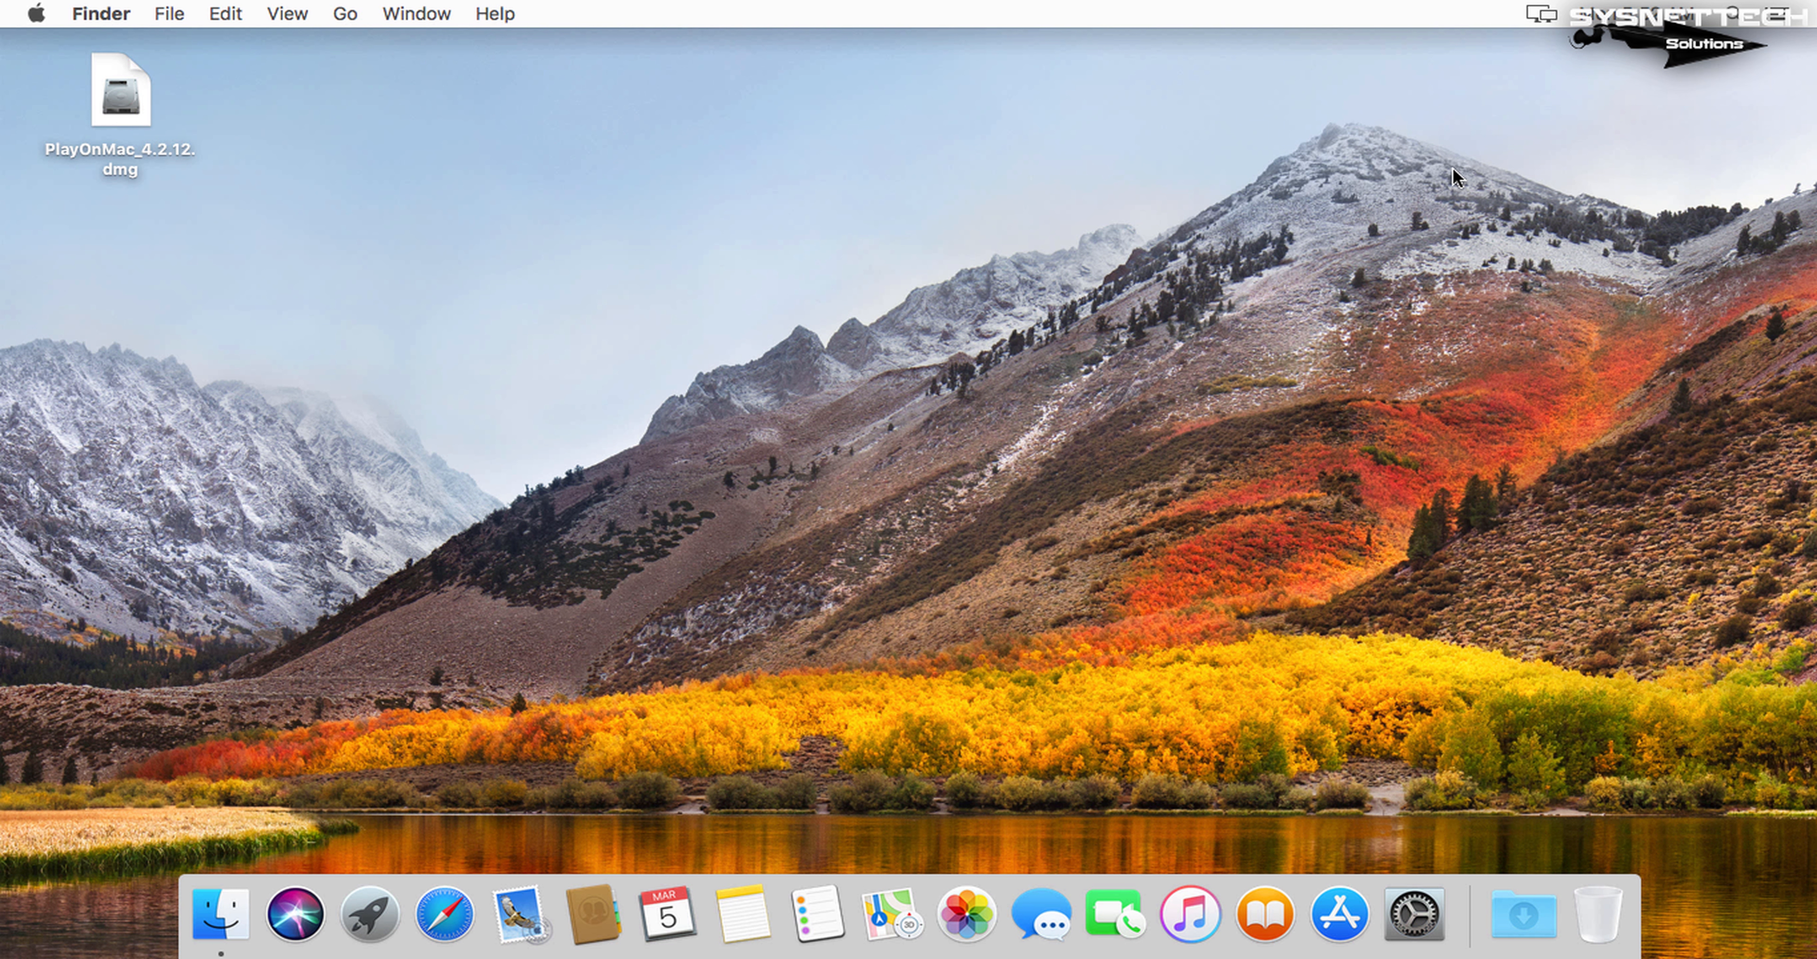
Open the Applications folder in Finder and locate the PlayOnMac app.
click(171, 22)
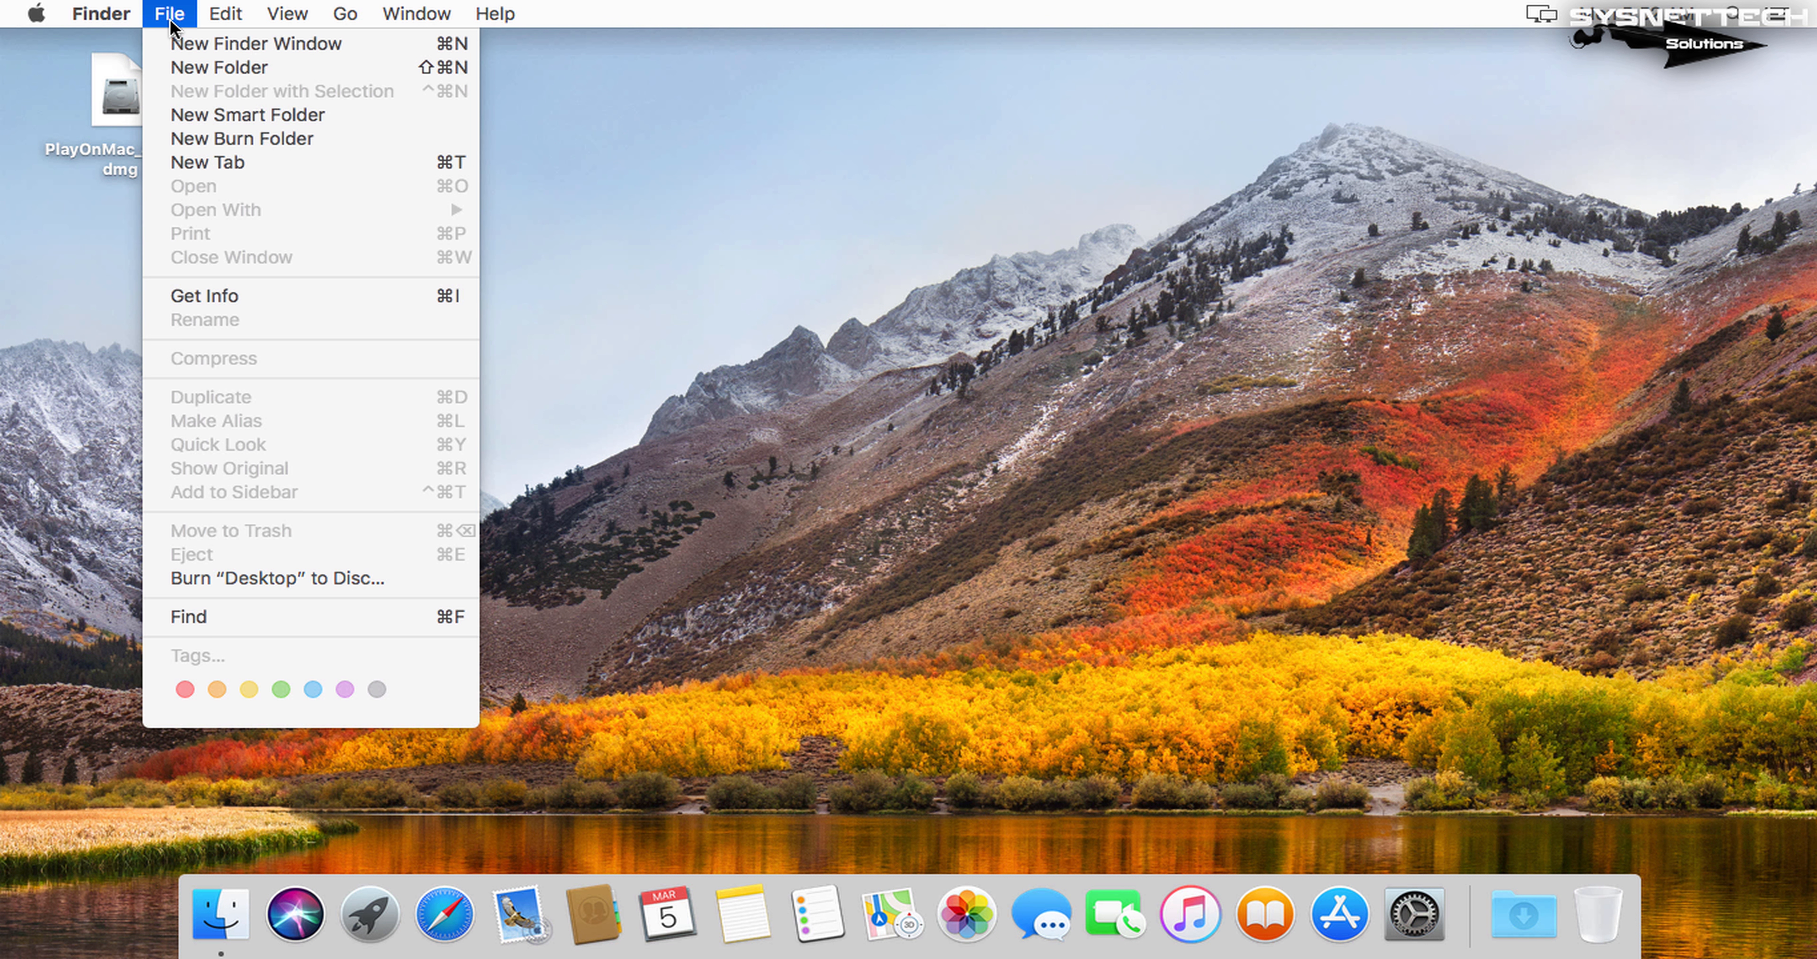
mouse_move(228, 28)
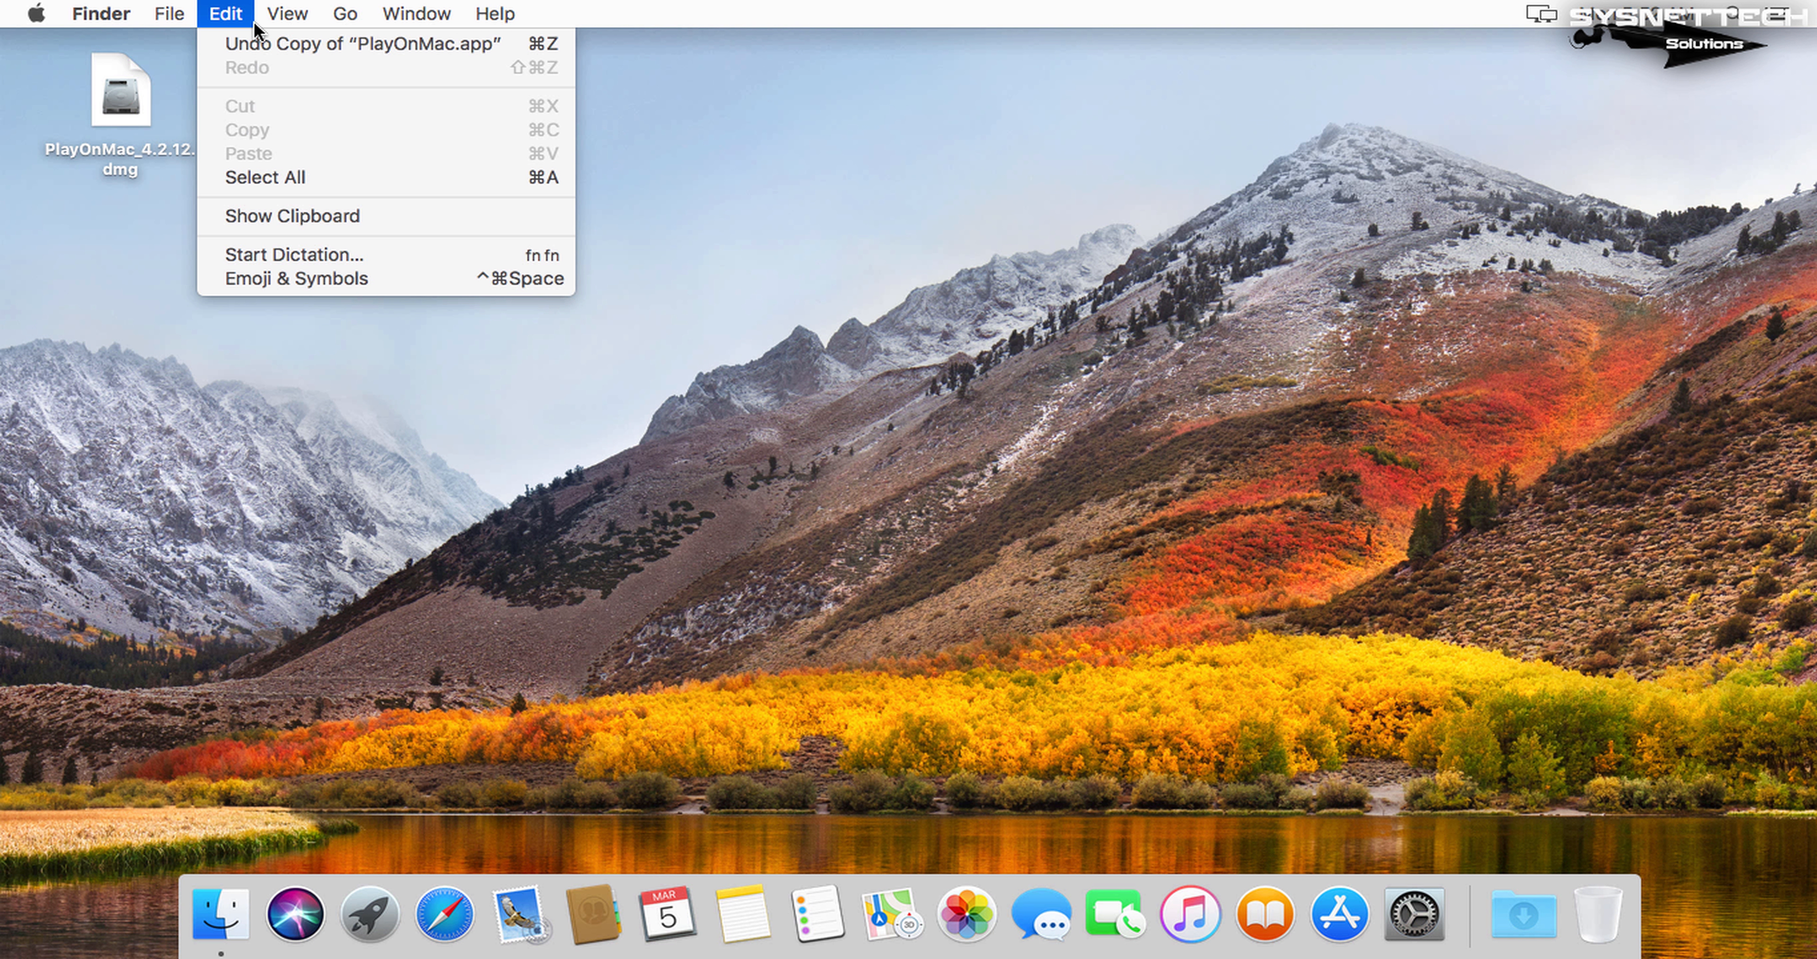
mouse_move(350, 16)
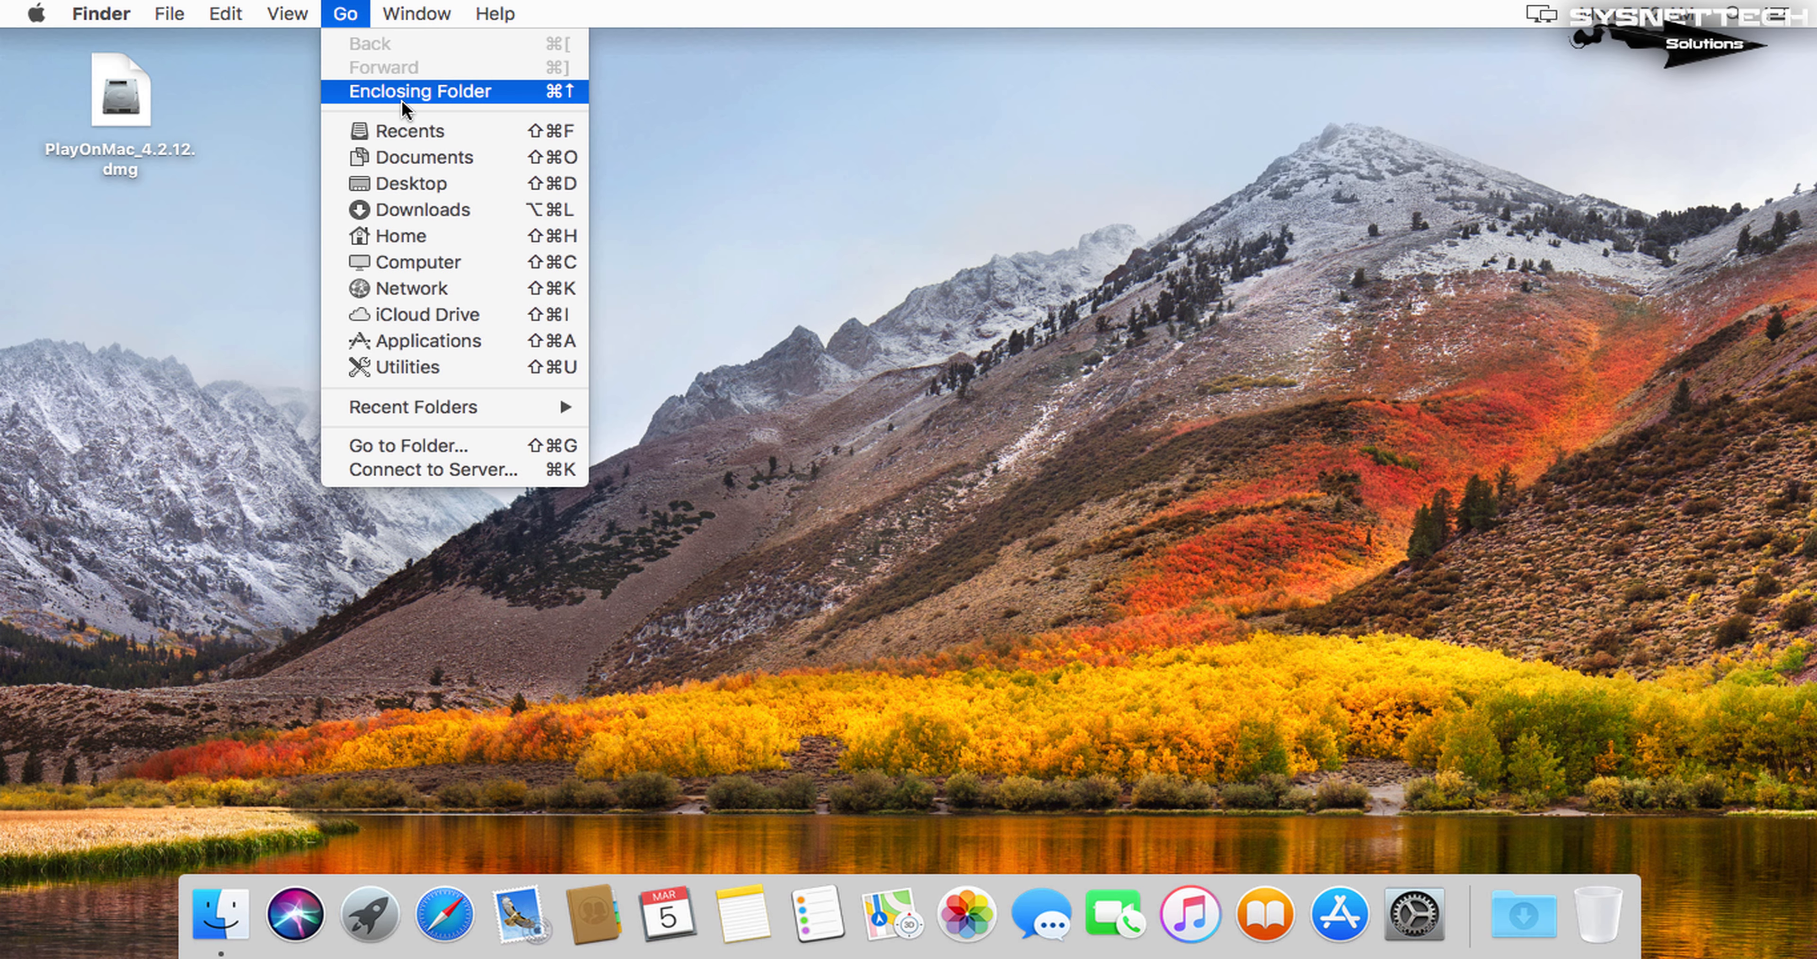
click(483, 340)
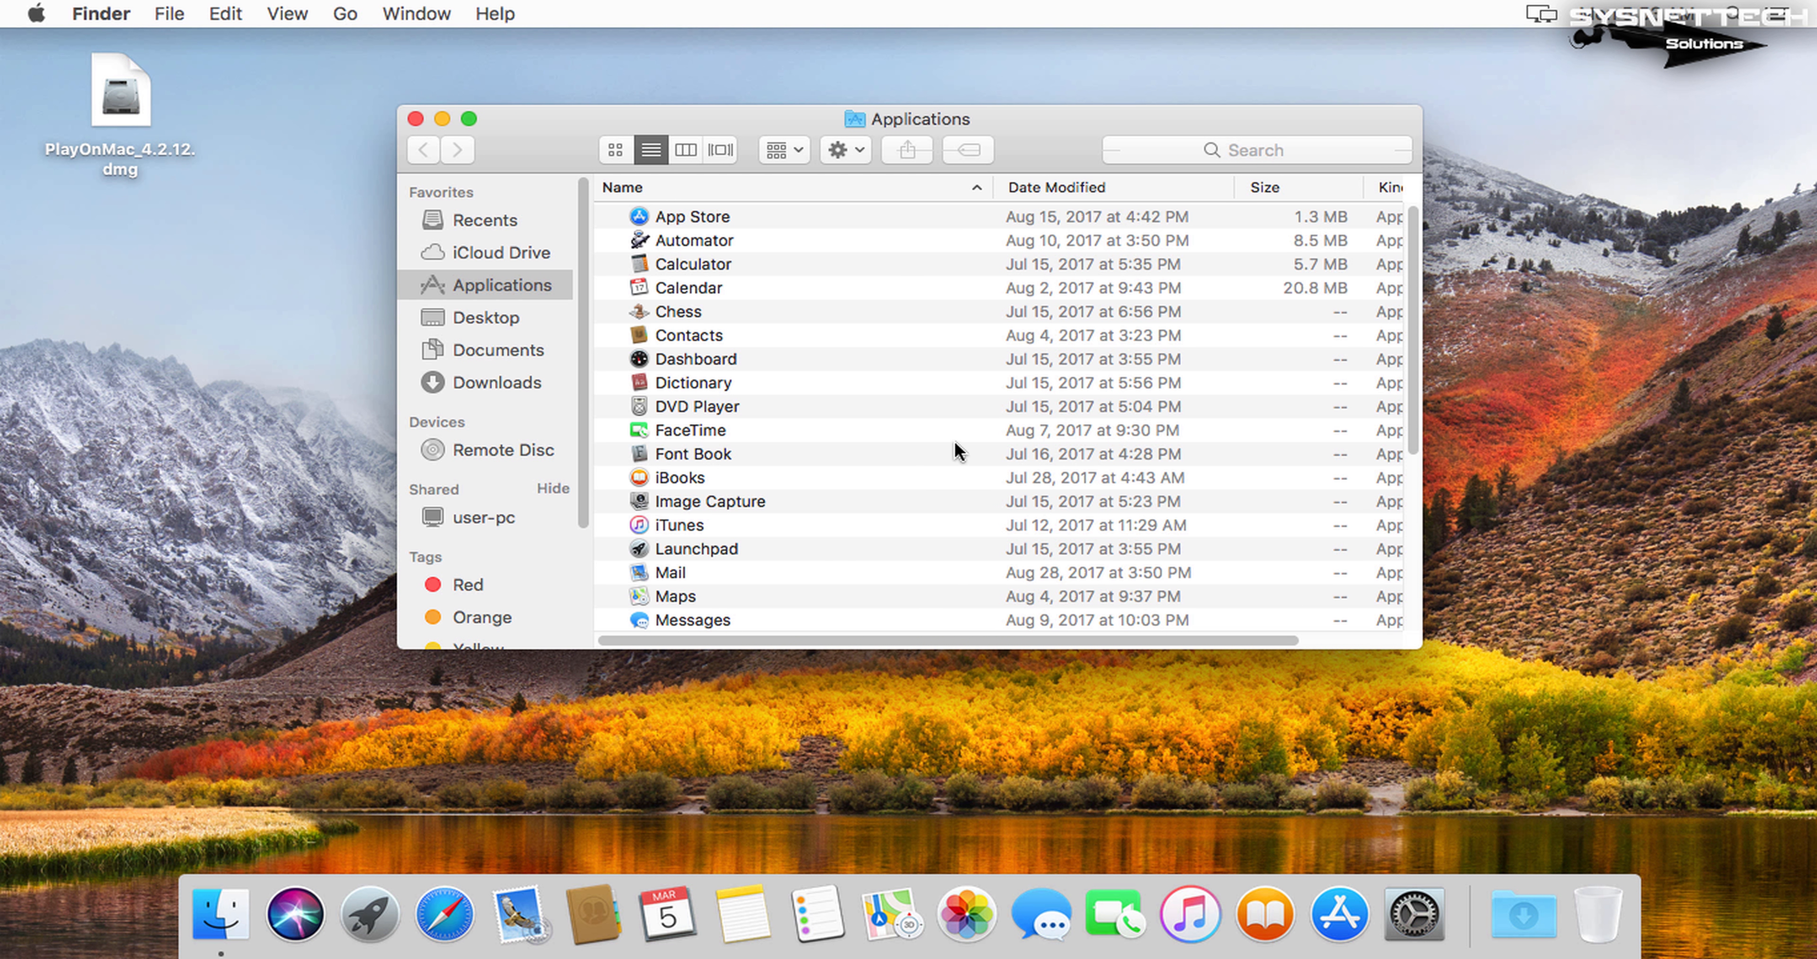
scroll(956, 449, down, 1)
scroll(958, 451, down, 5)
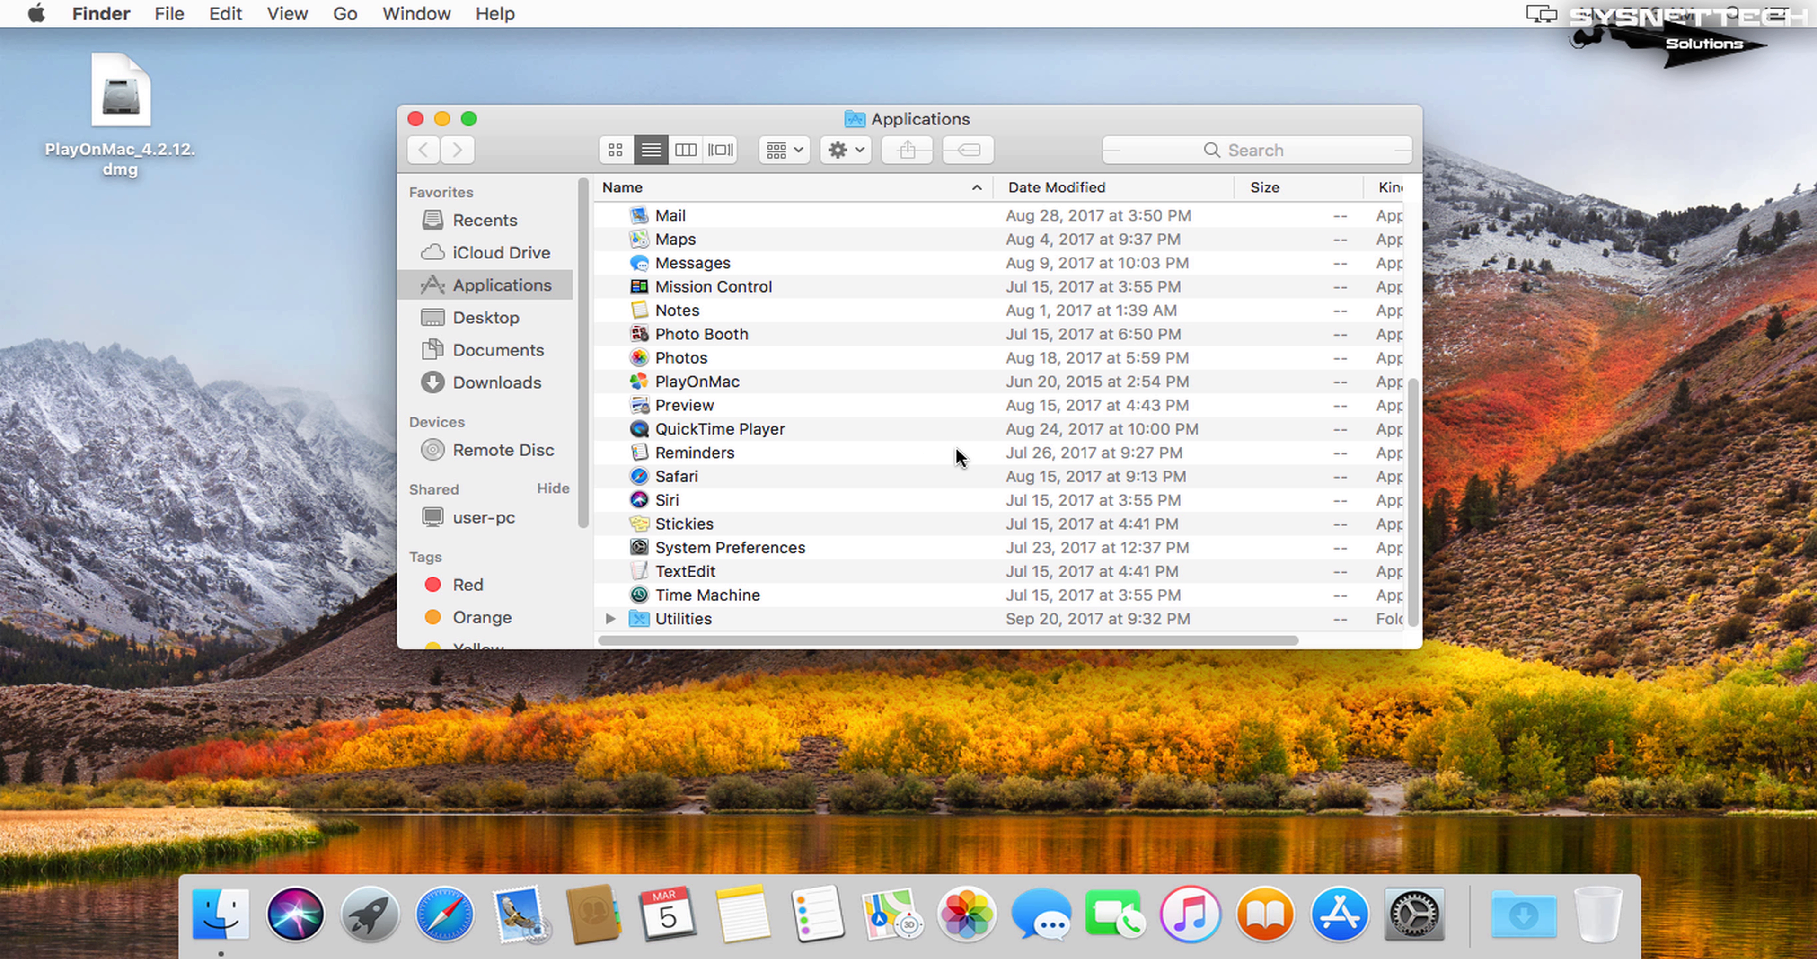
Launch PlayOnMac from the Applications folder and agree to send anonymous data for its compatibility database.
click(799, 383)
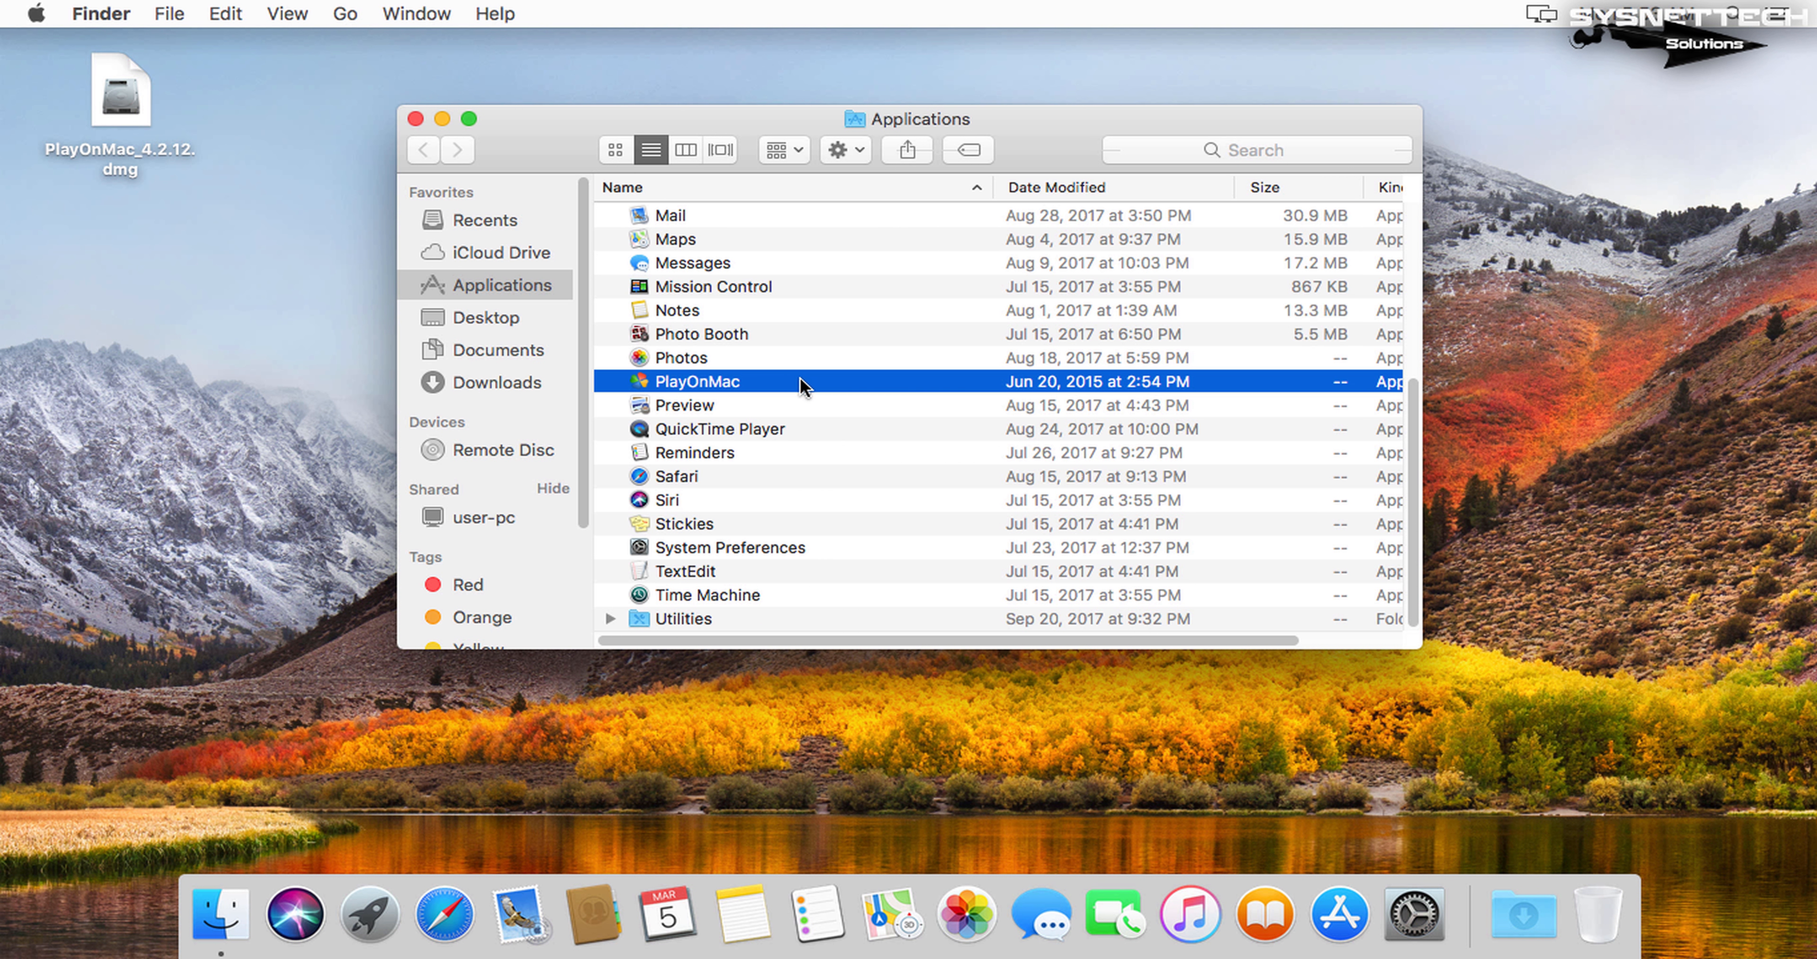
double_click(799, 383)
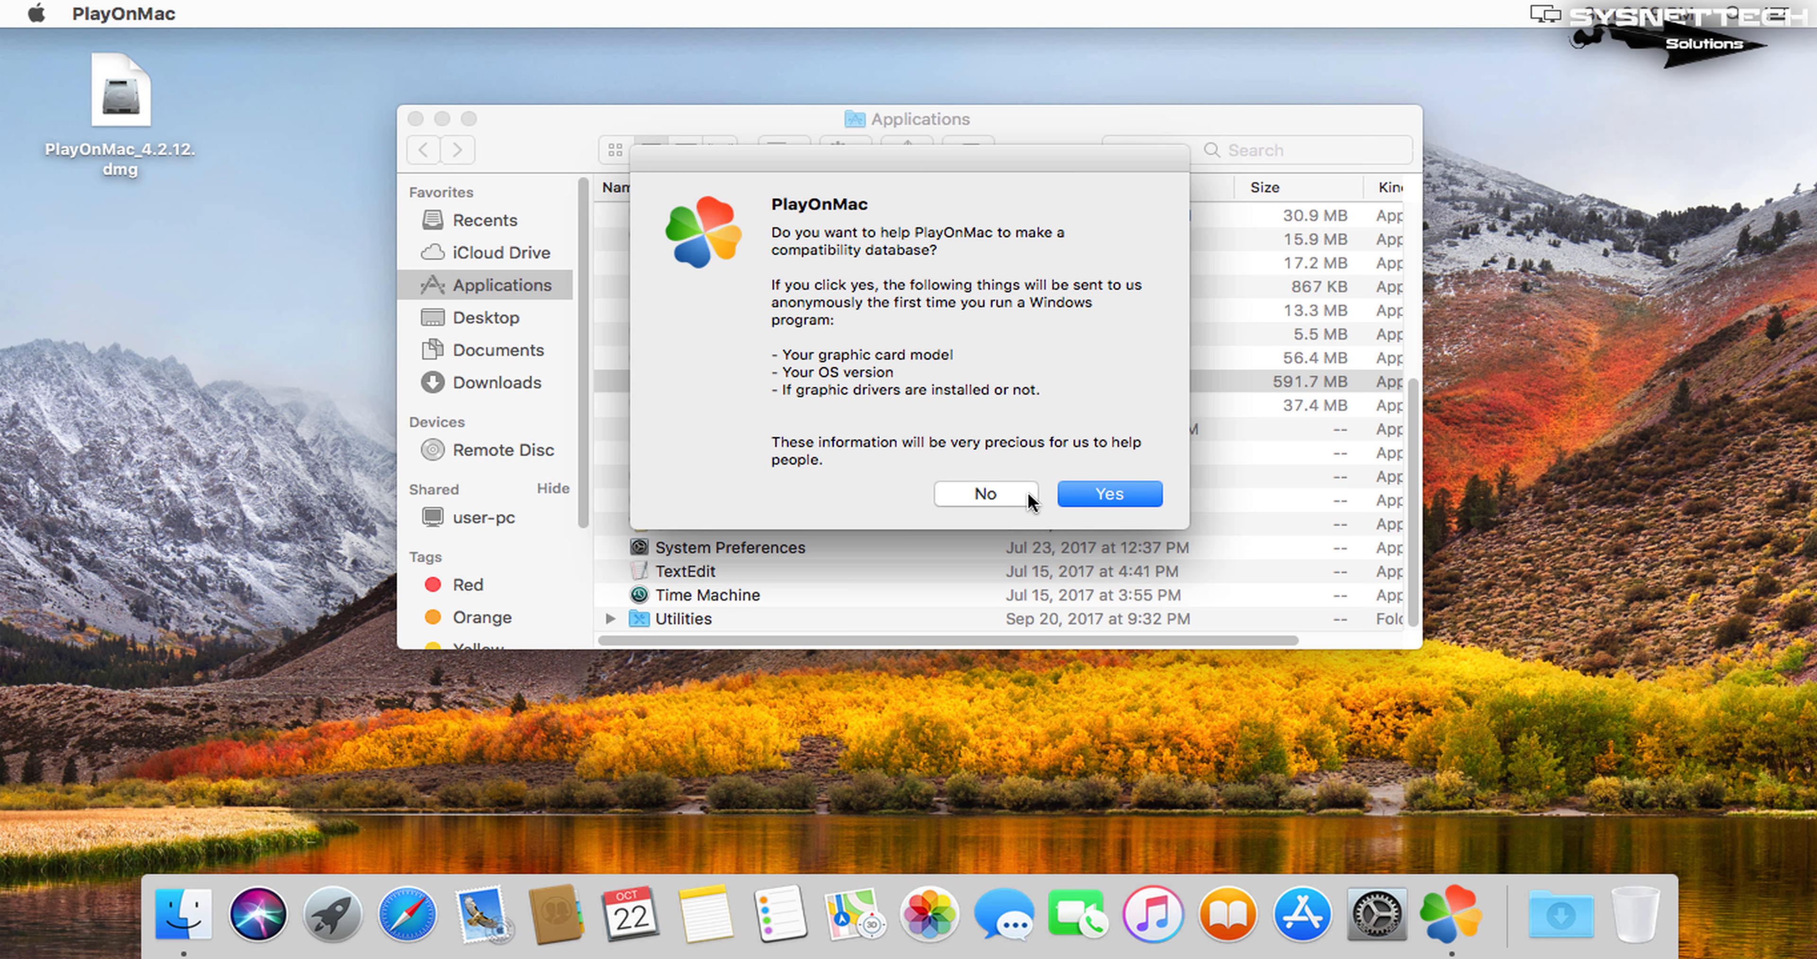
click(1128, 499)
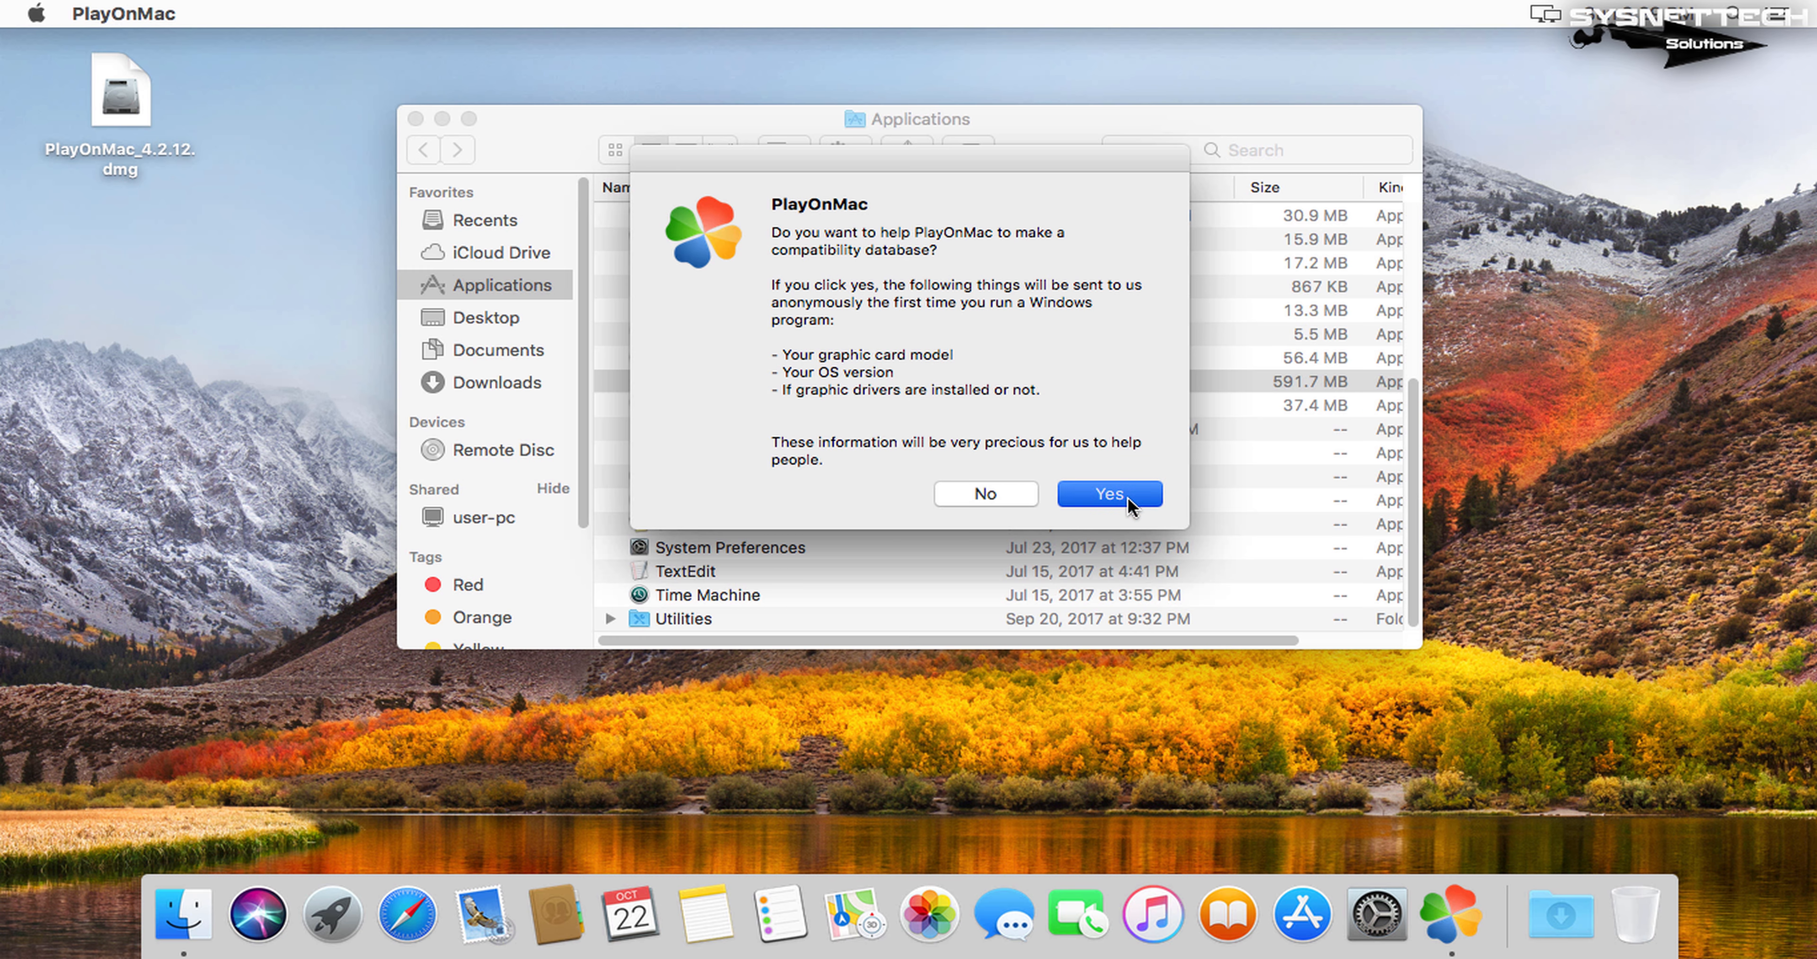
Close the Applications folder window, then move and enlarge the PlayOnMac main window.
click(415, 119)
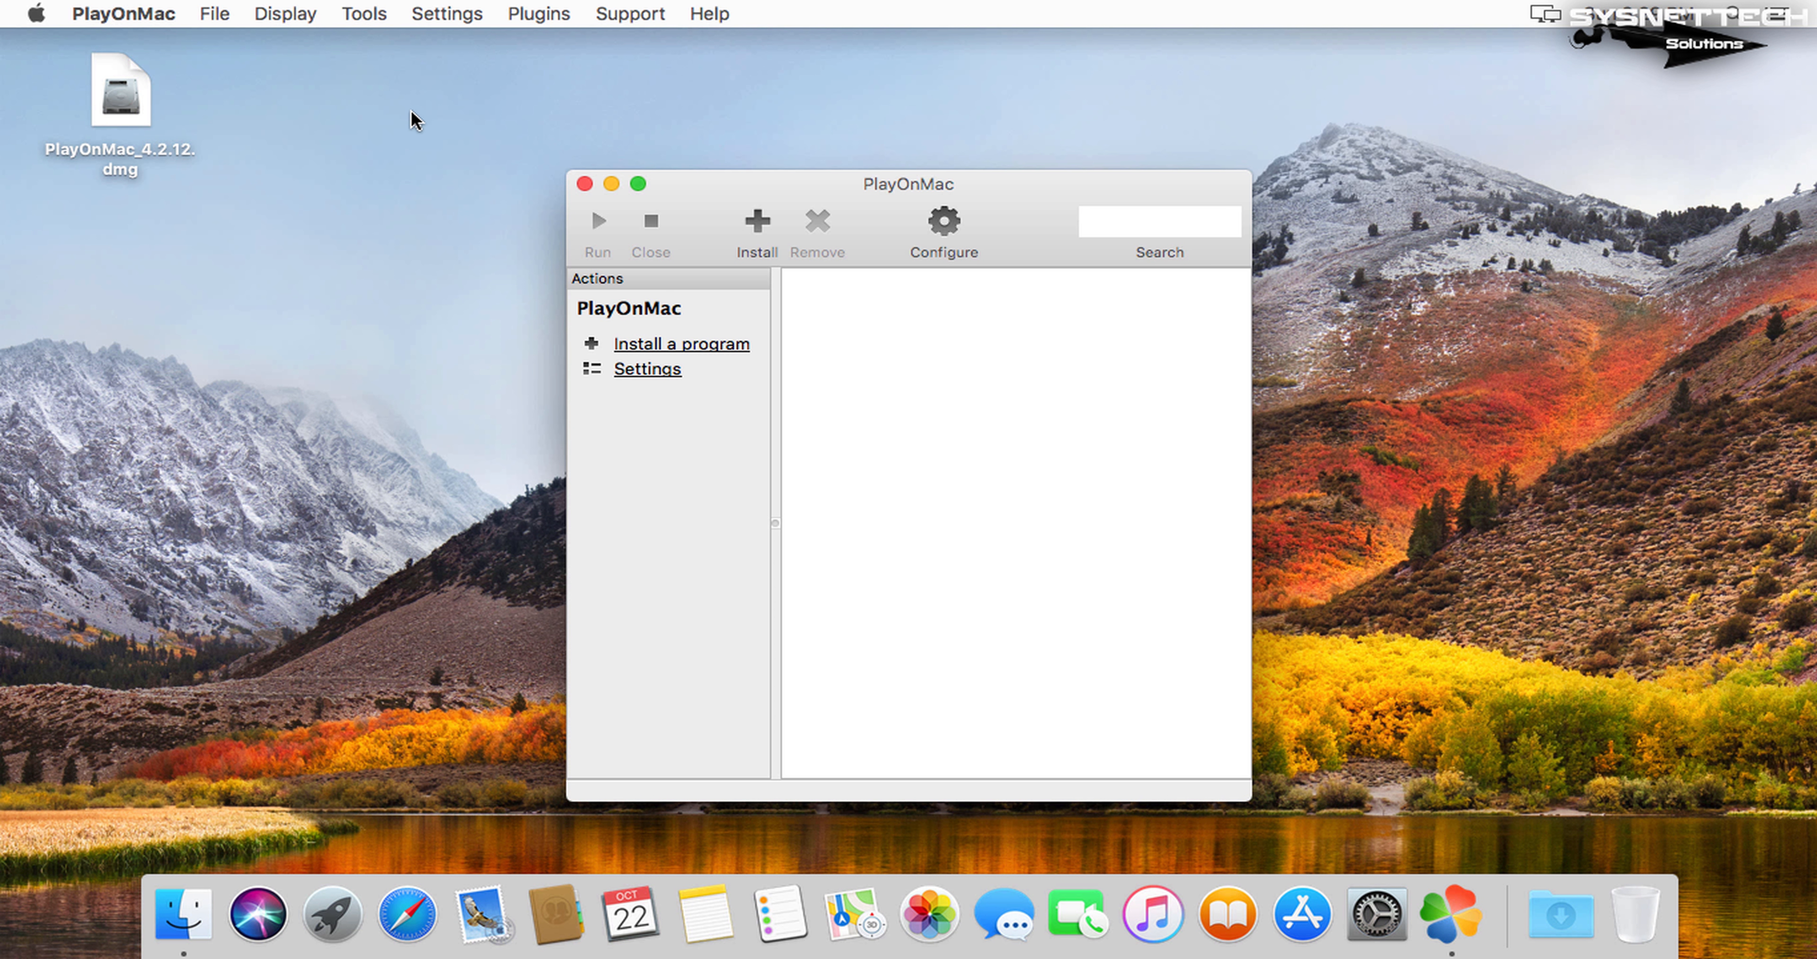
drag(871, 183, 785, 71)
drag(1165, 688, 1513, 807)
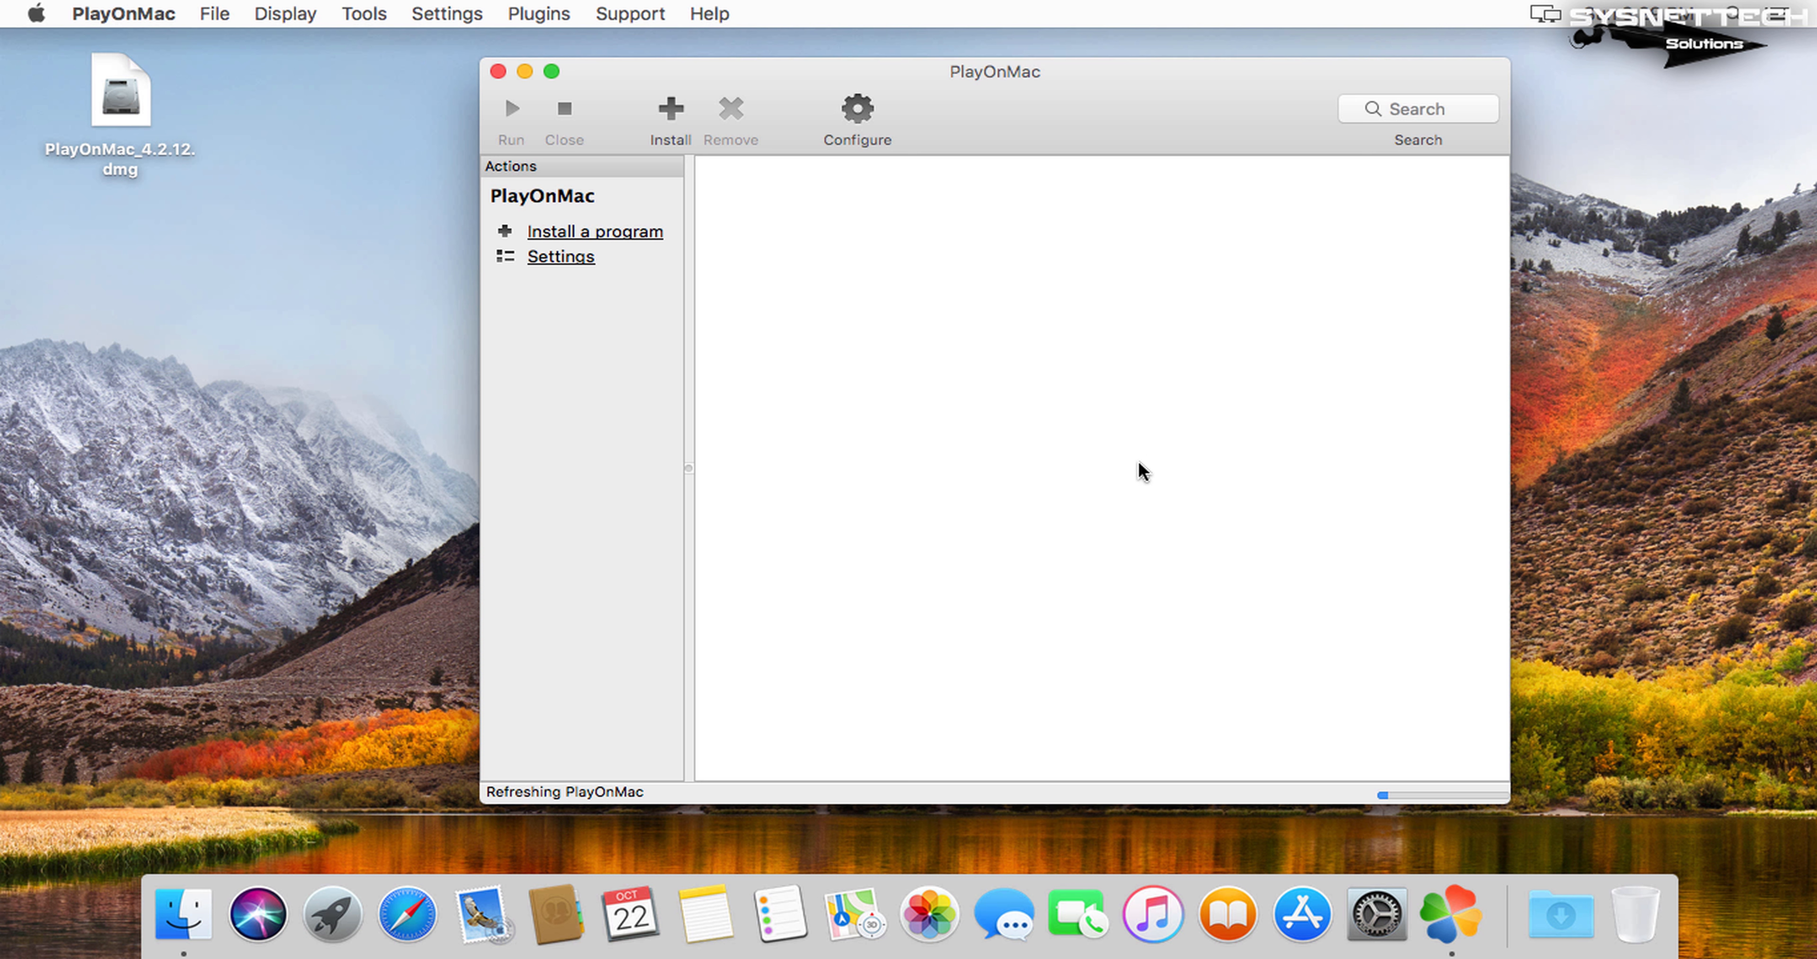
Review the Internet, Plugins and File associations settings of PlayOnMac, then cancel without making changes.
click(574, 260)
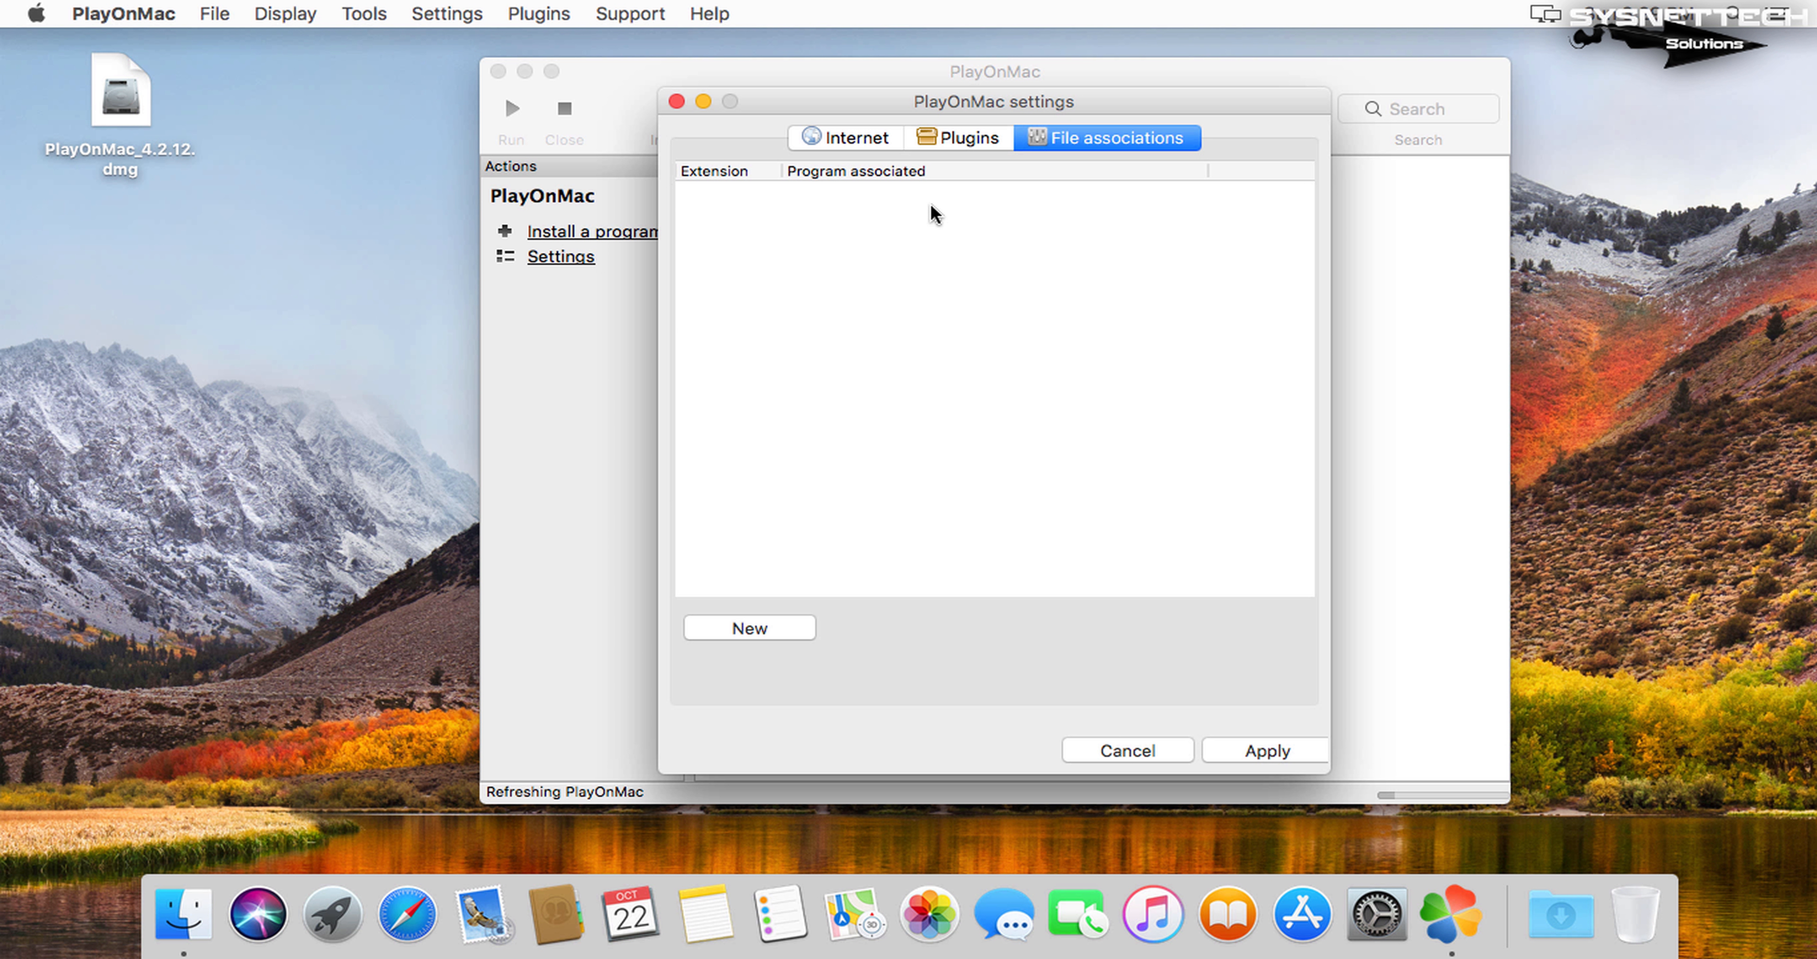
click(874, 144)
click(949, 143)
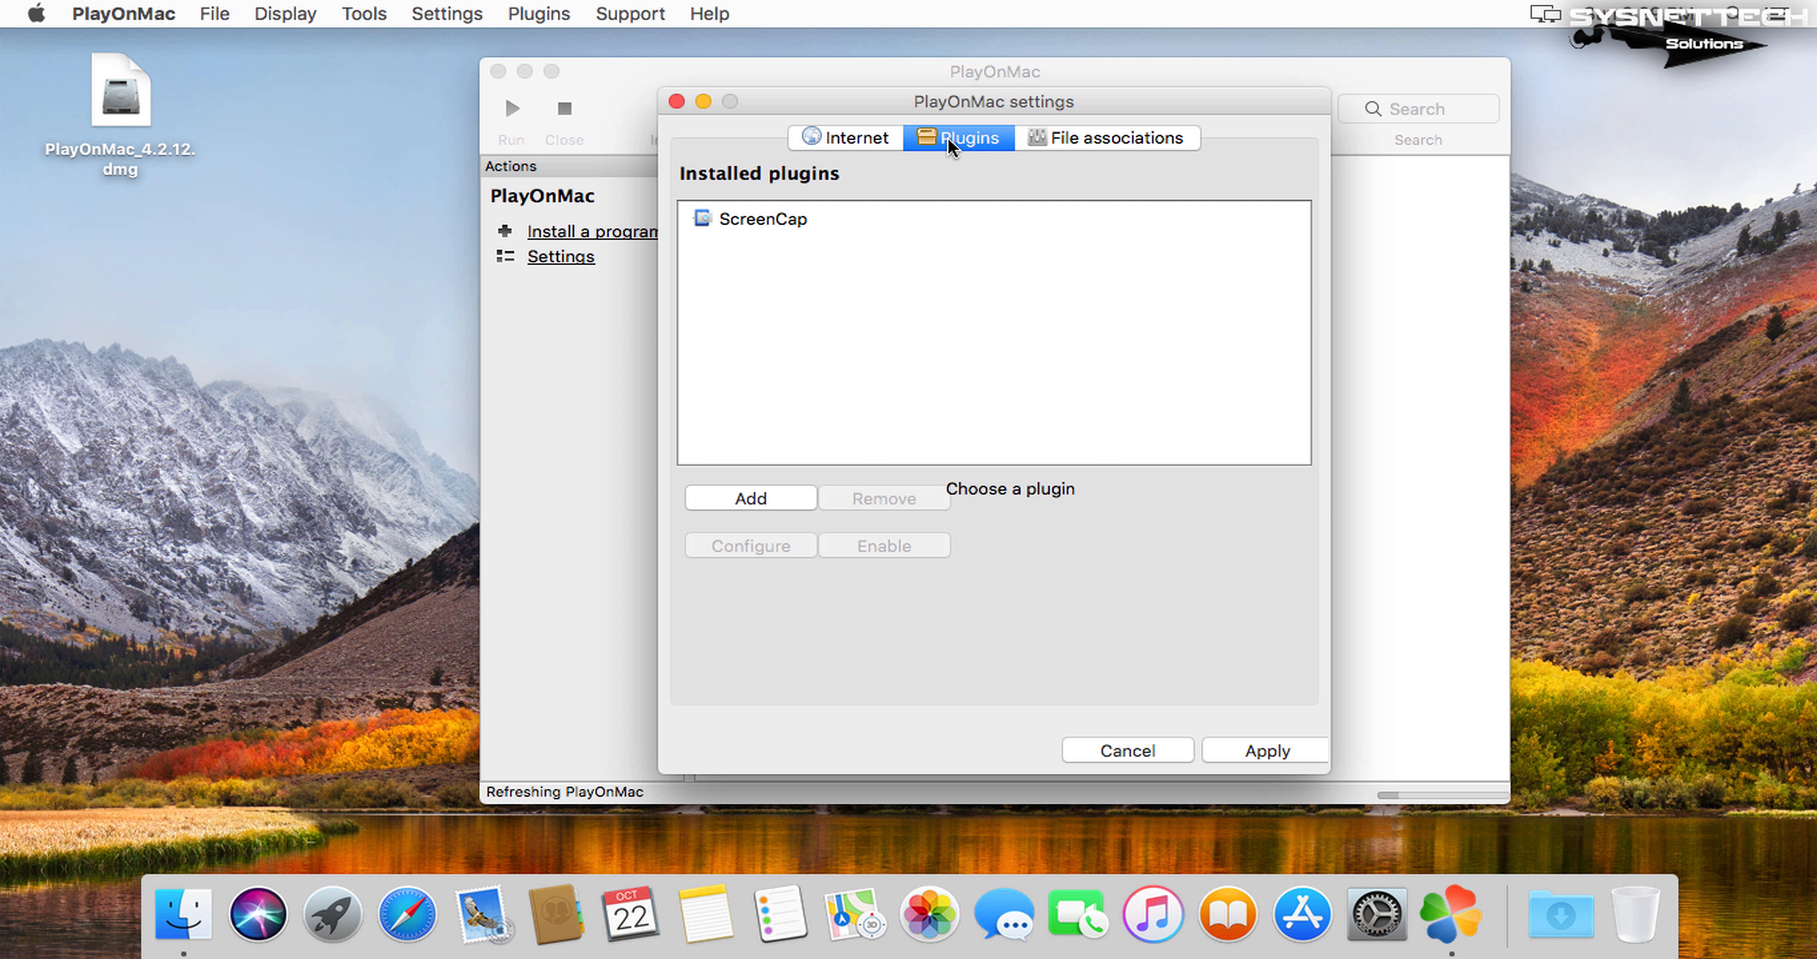
click(1120, 148)
click(1112, 753)
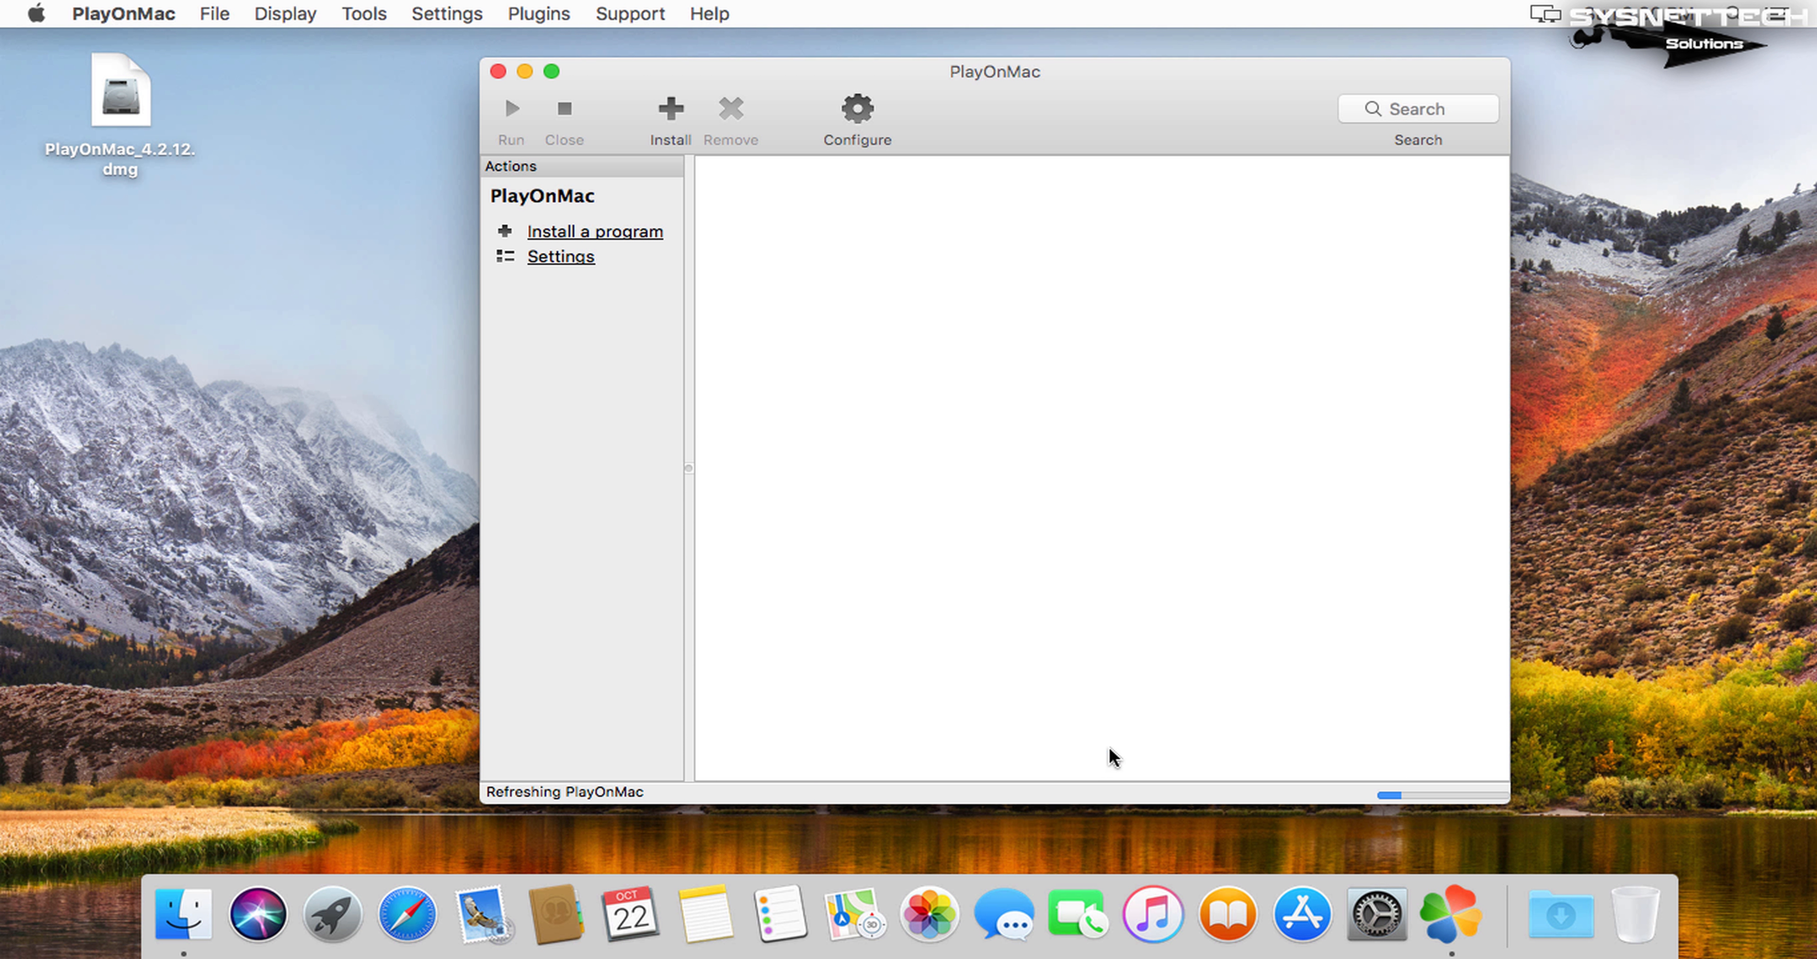
Look at the PlayOnMac configuration window with its virtual drives, then close it.
click(873, 122)
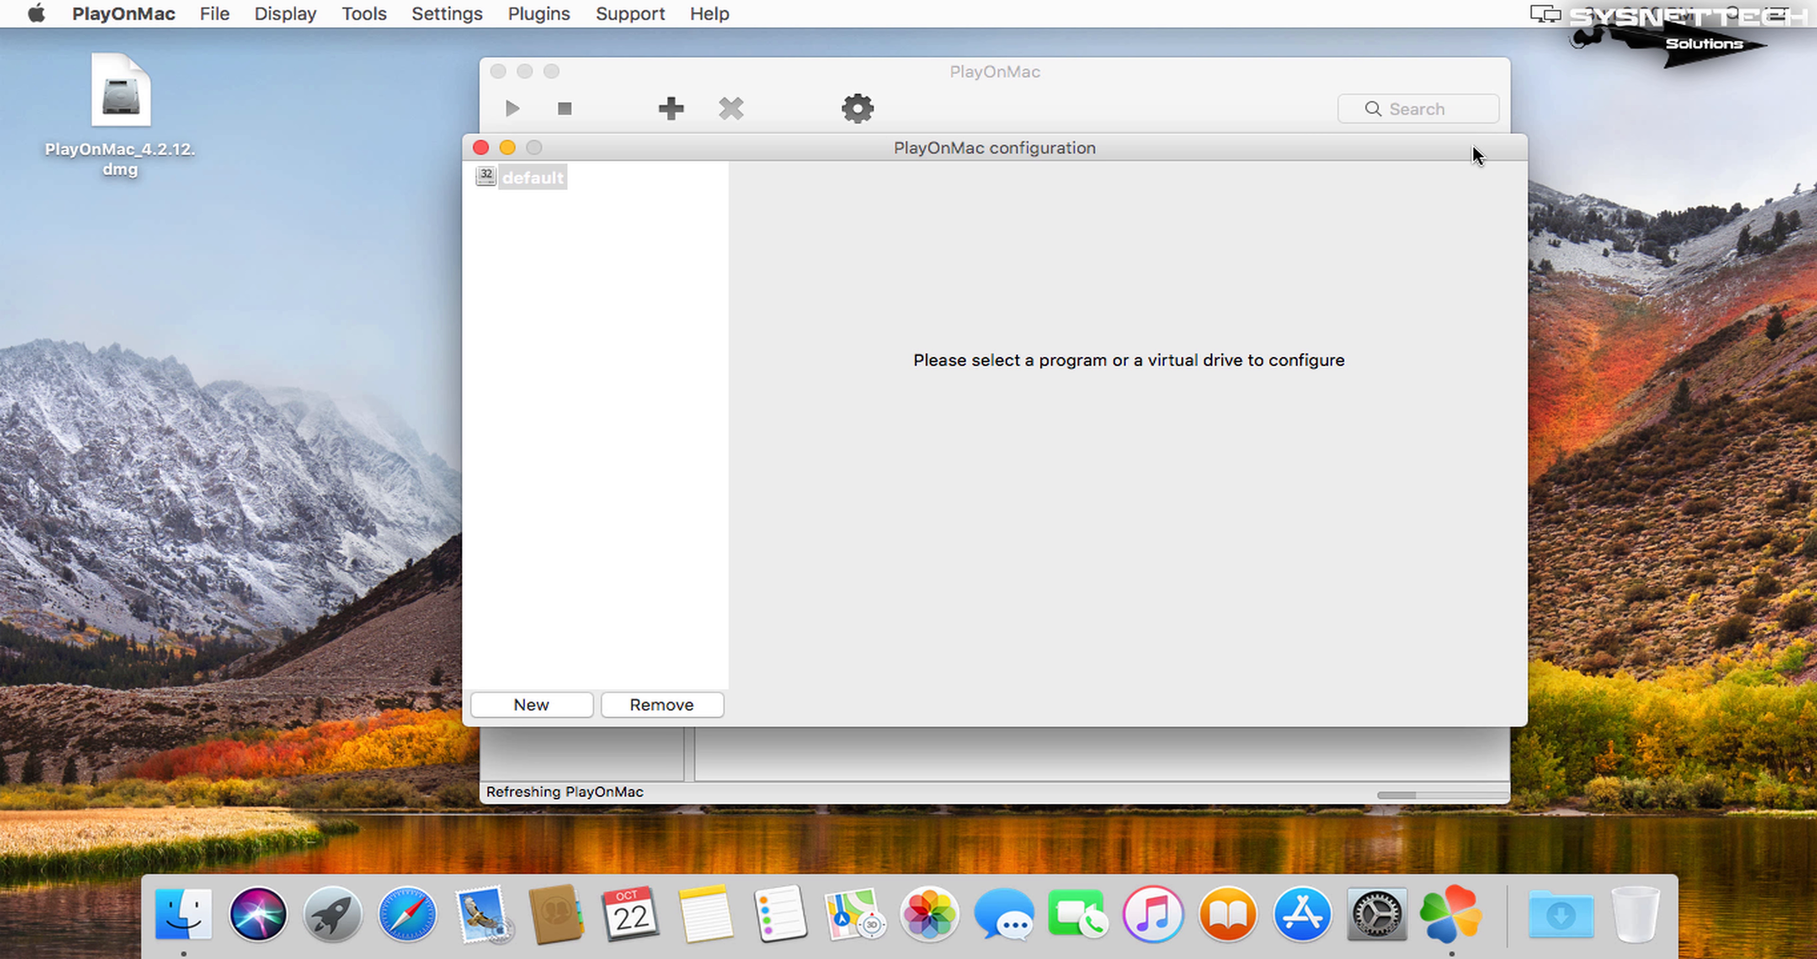
drag(1475, 153, 1199, 296)
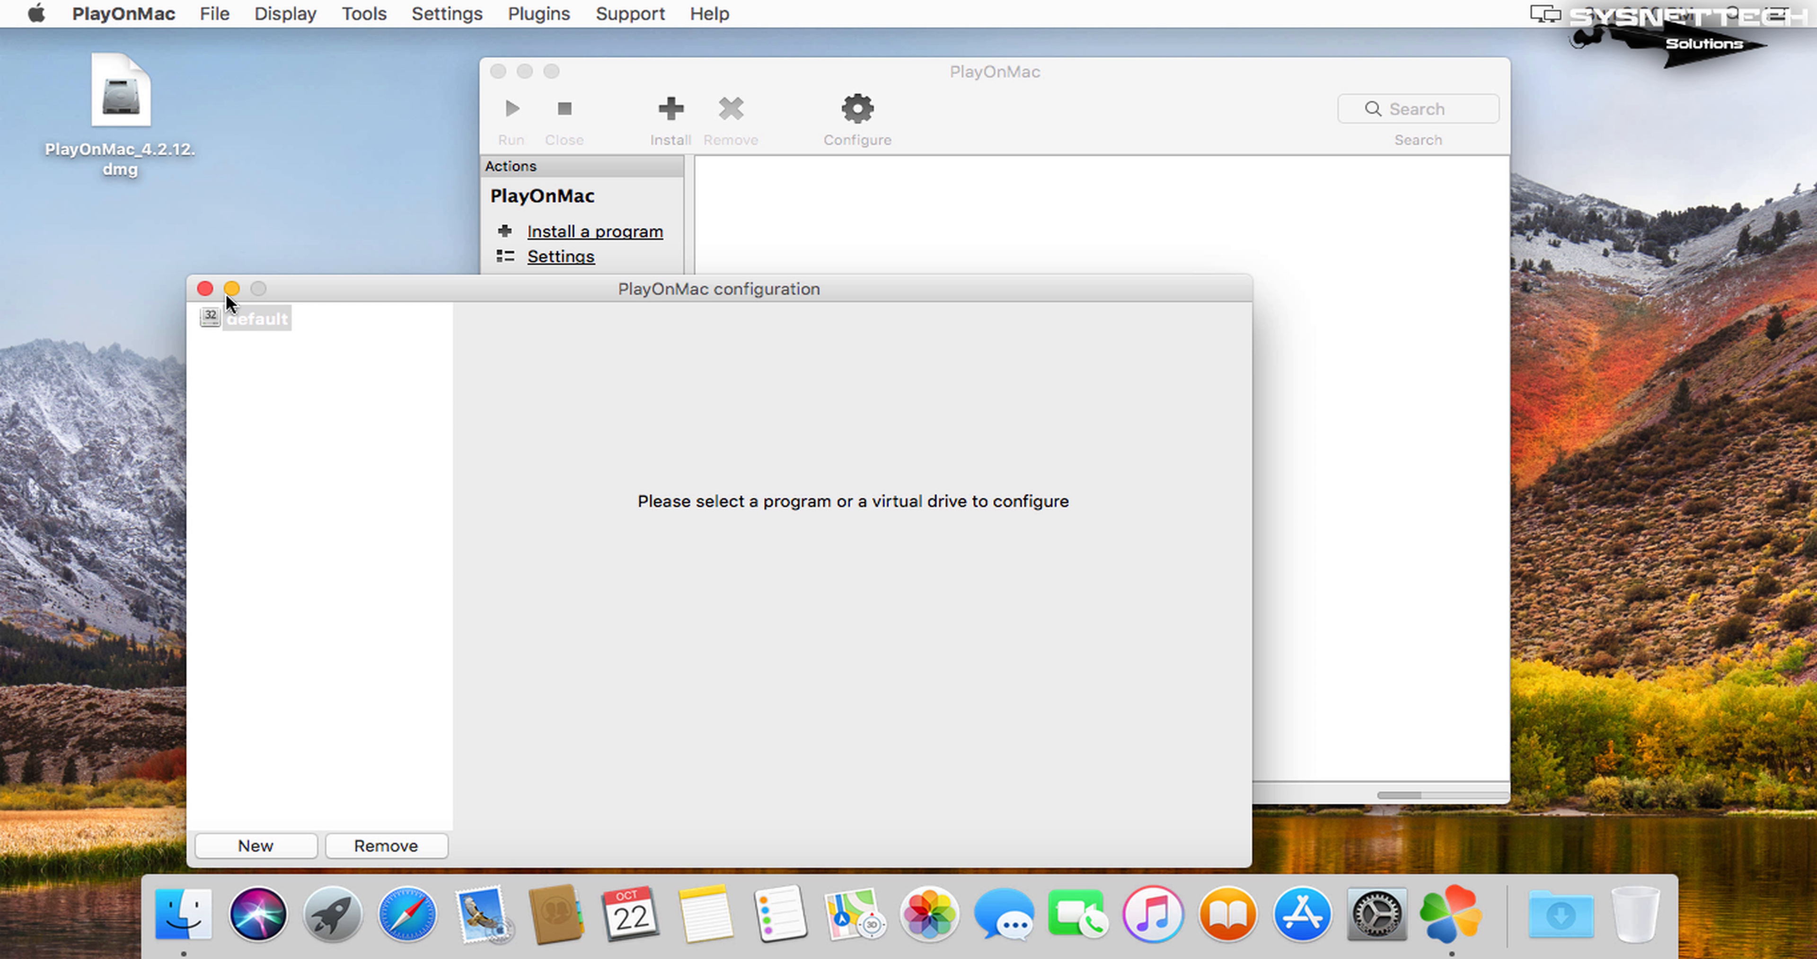
click(205, 289)
Set PlayOnMac to be kept in the Dock.
right_click(1458, 908)
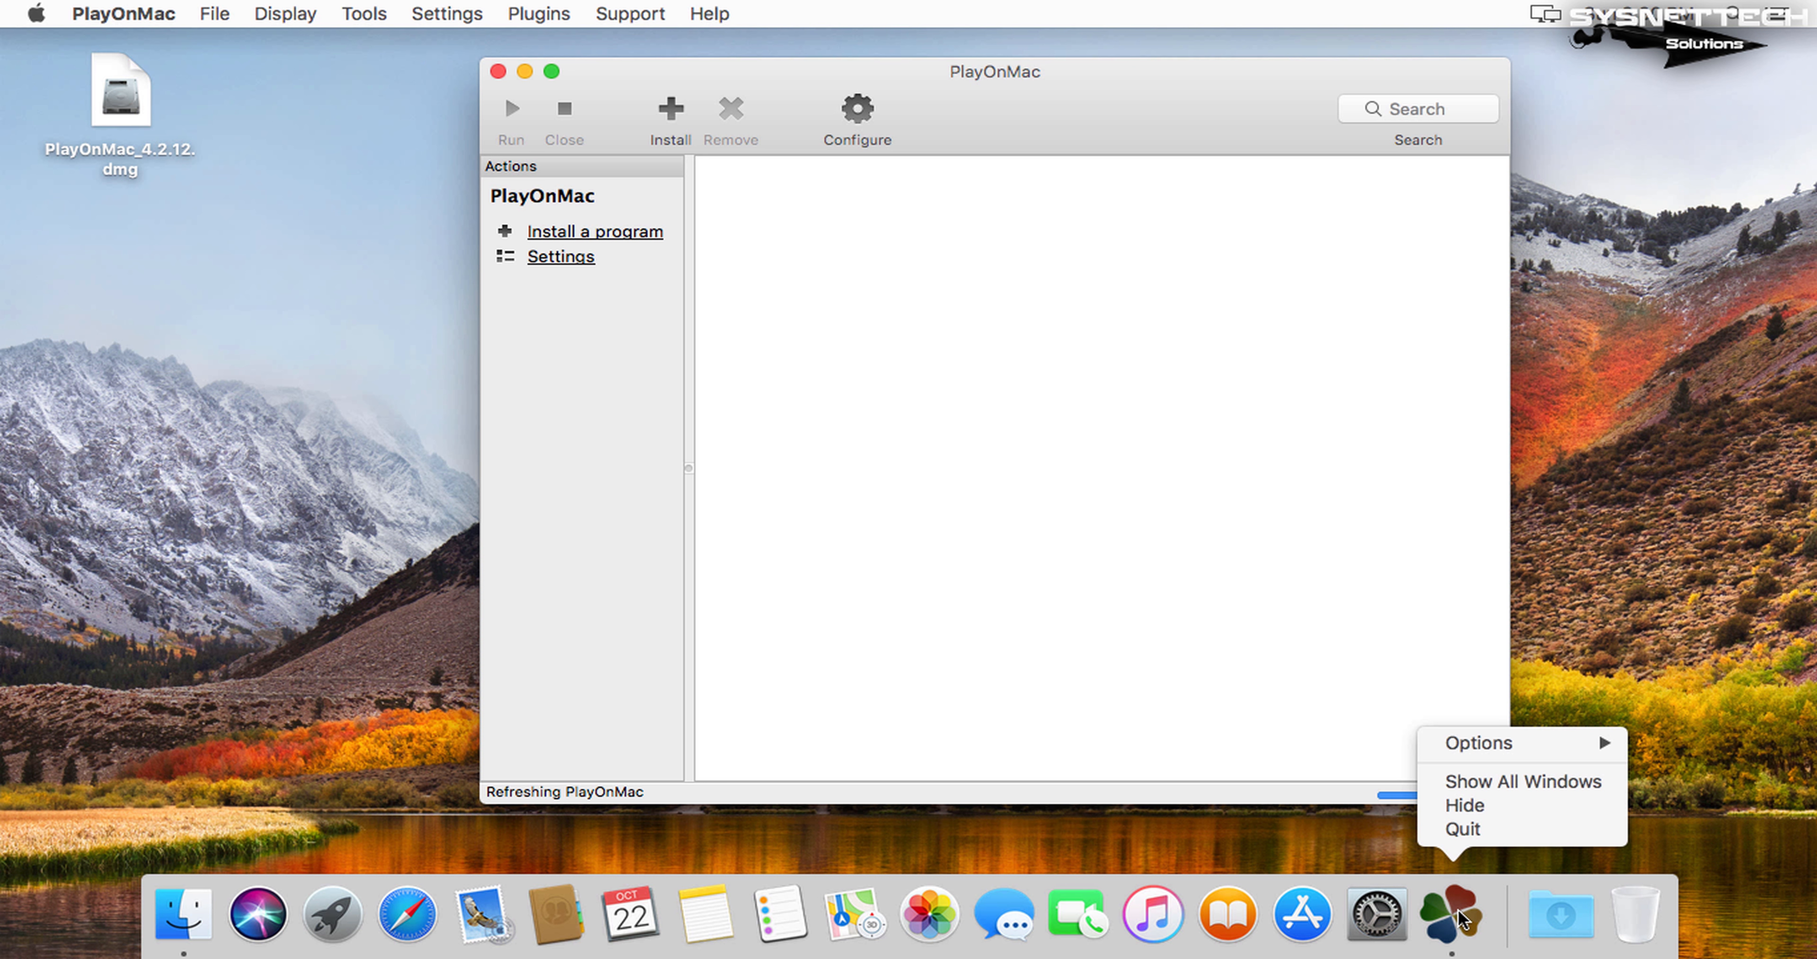
mouse_move(1524, 740)
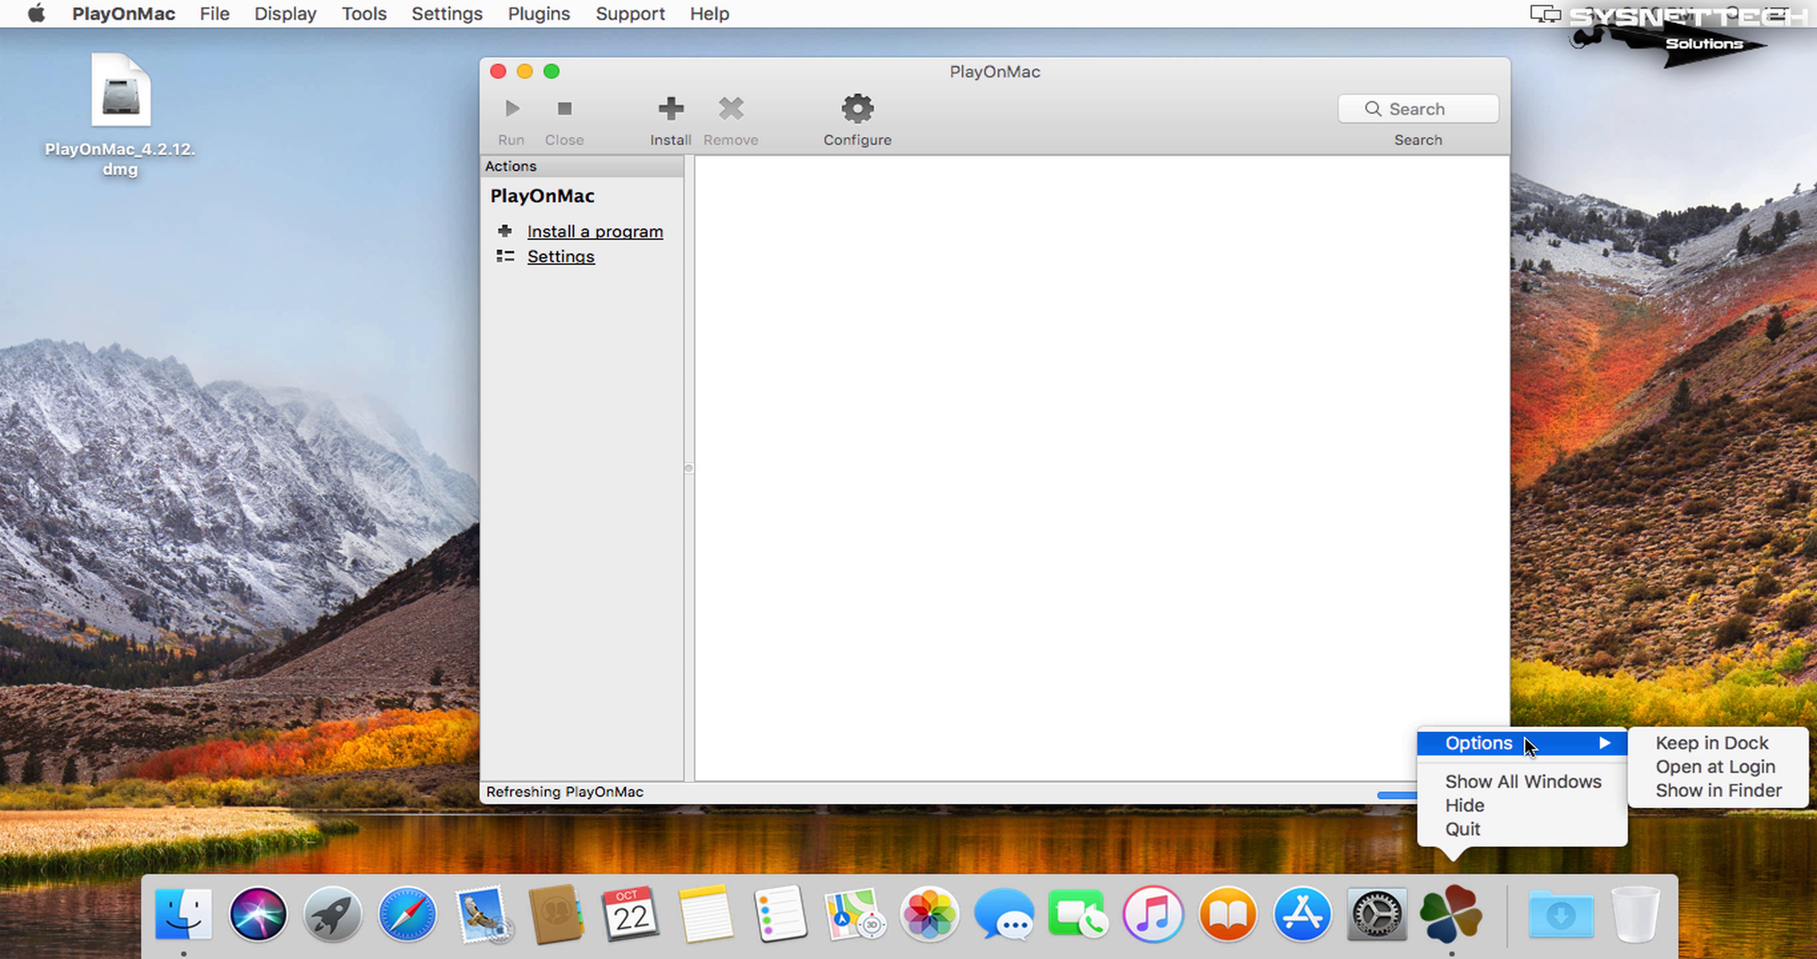
click(1711, 740)
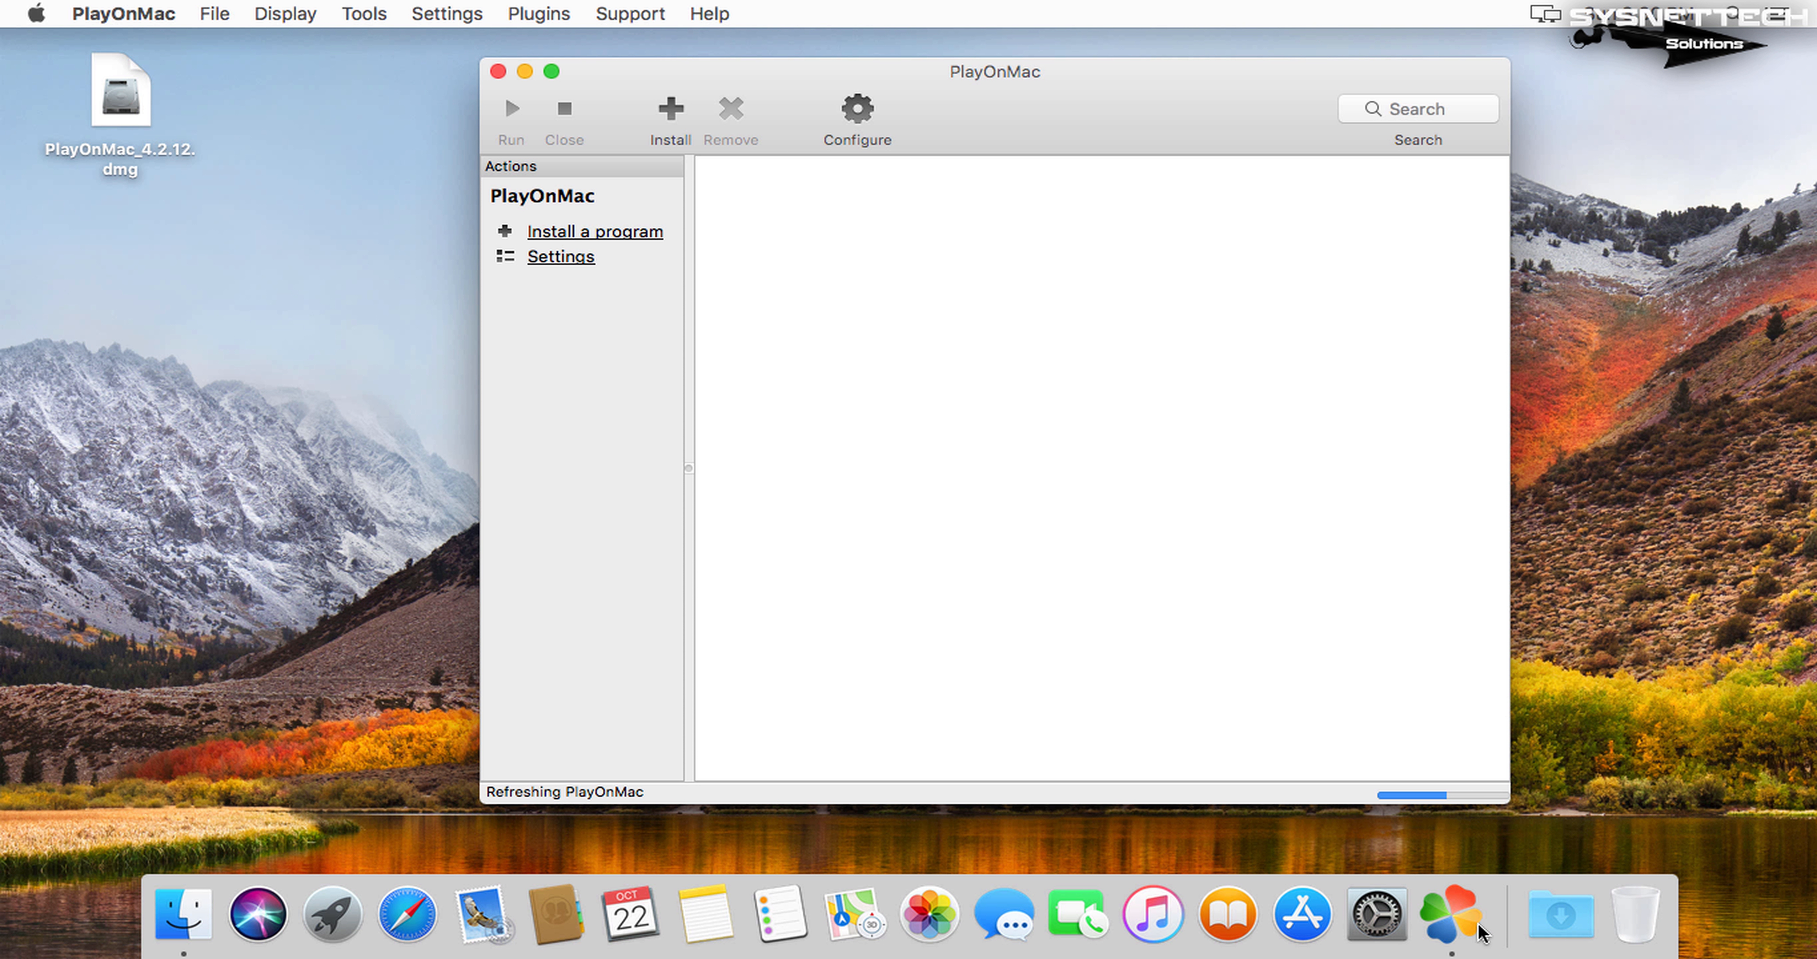
right_click(1459, 932)
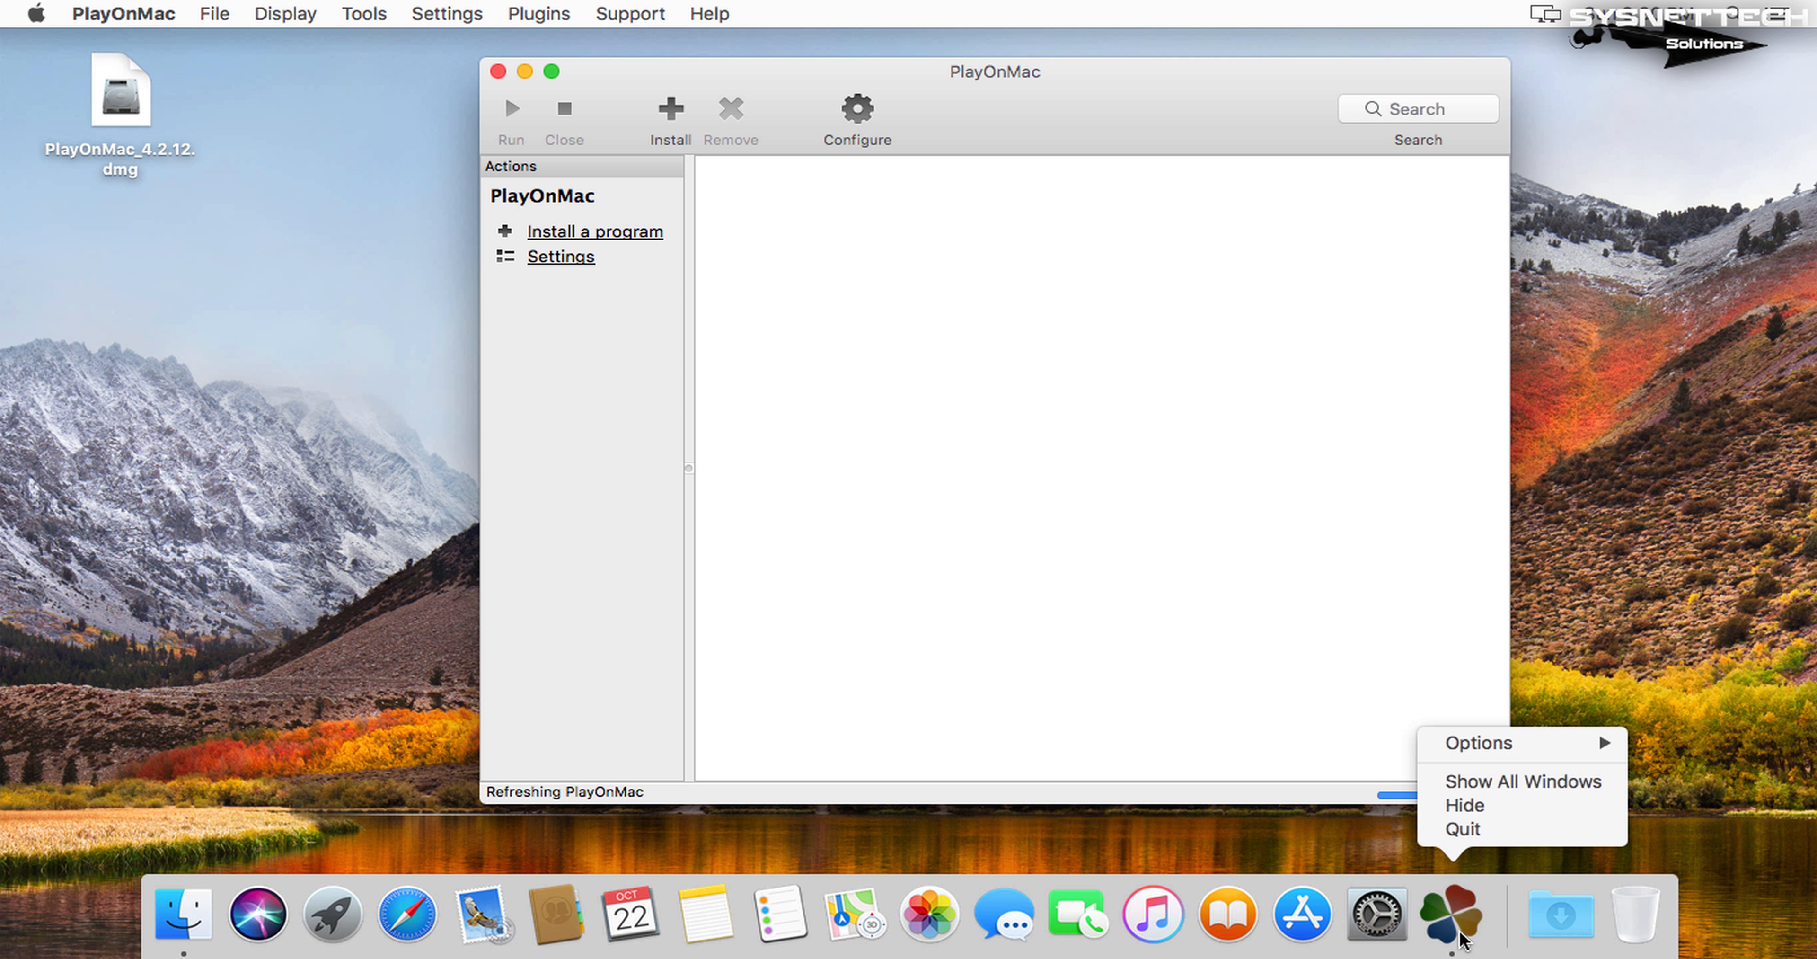
click(856, 420)
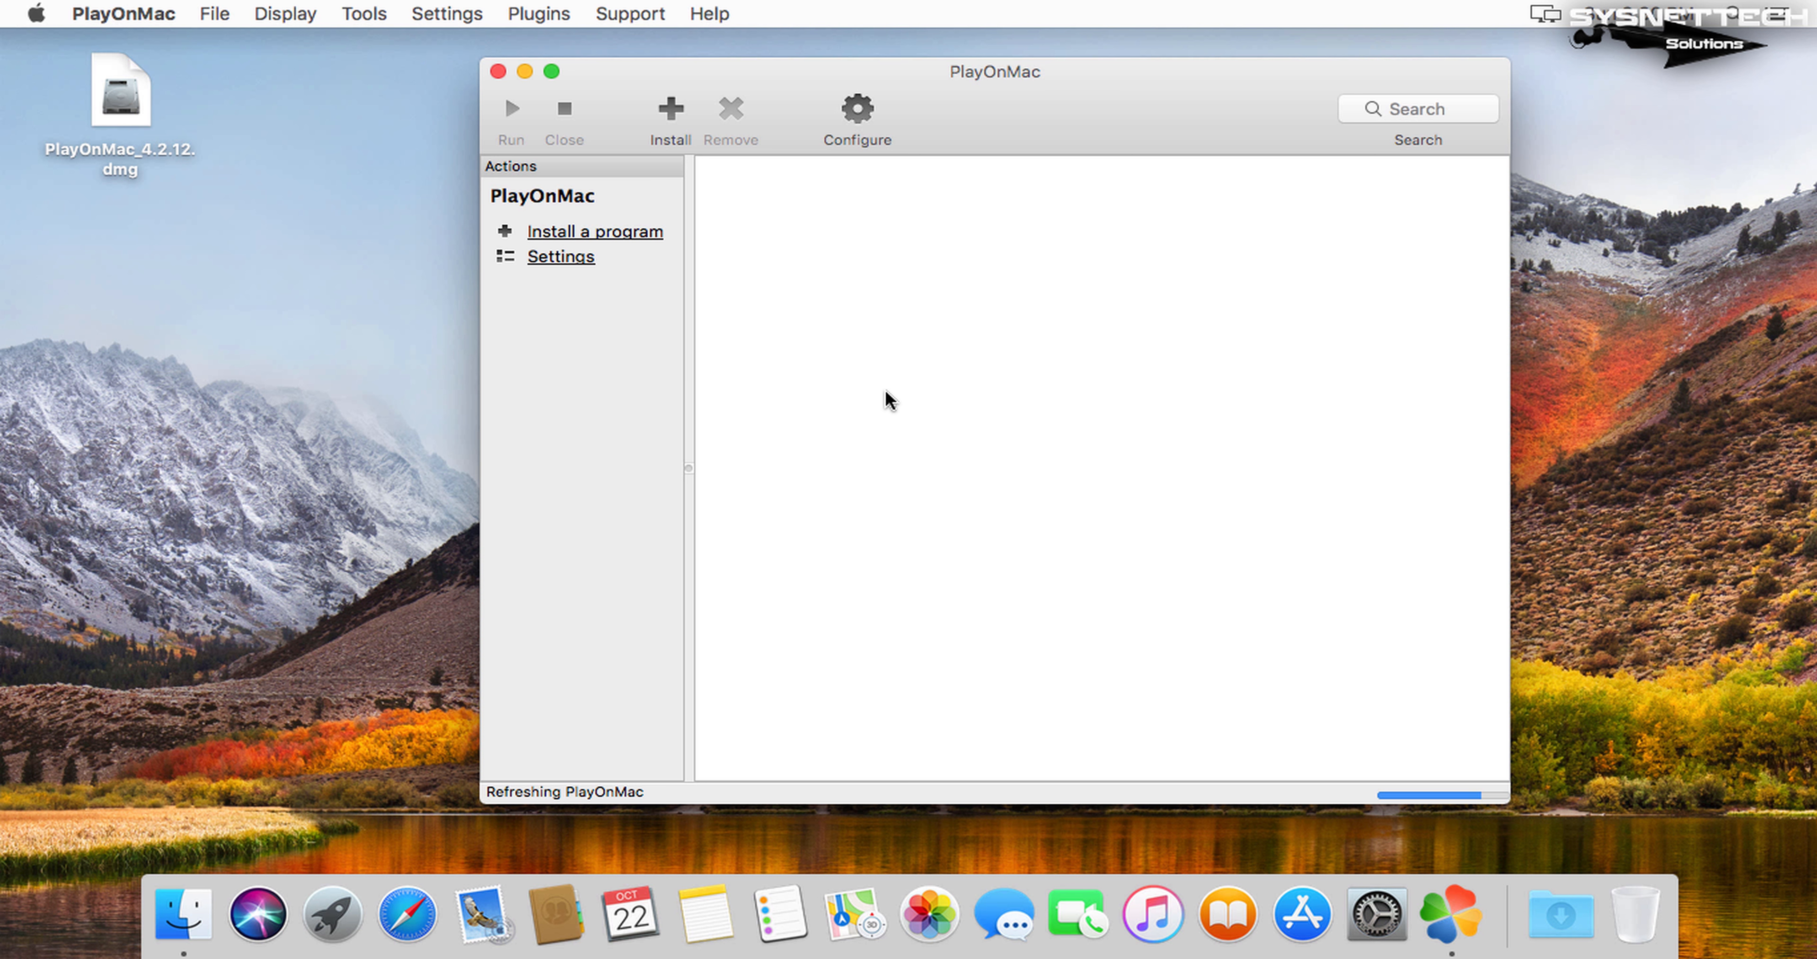
Open the PlayOnMac install menu and browse the Accessories, Development, Education, Games and Graphics categories.
drag(1120, 70, 1083, 69)
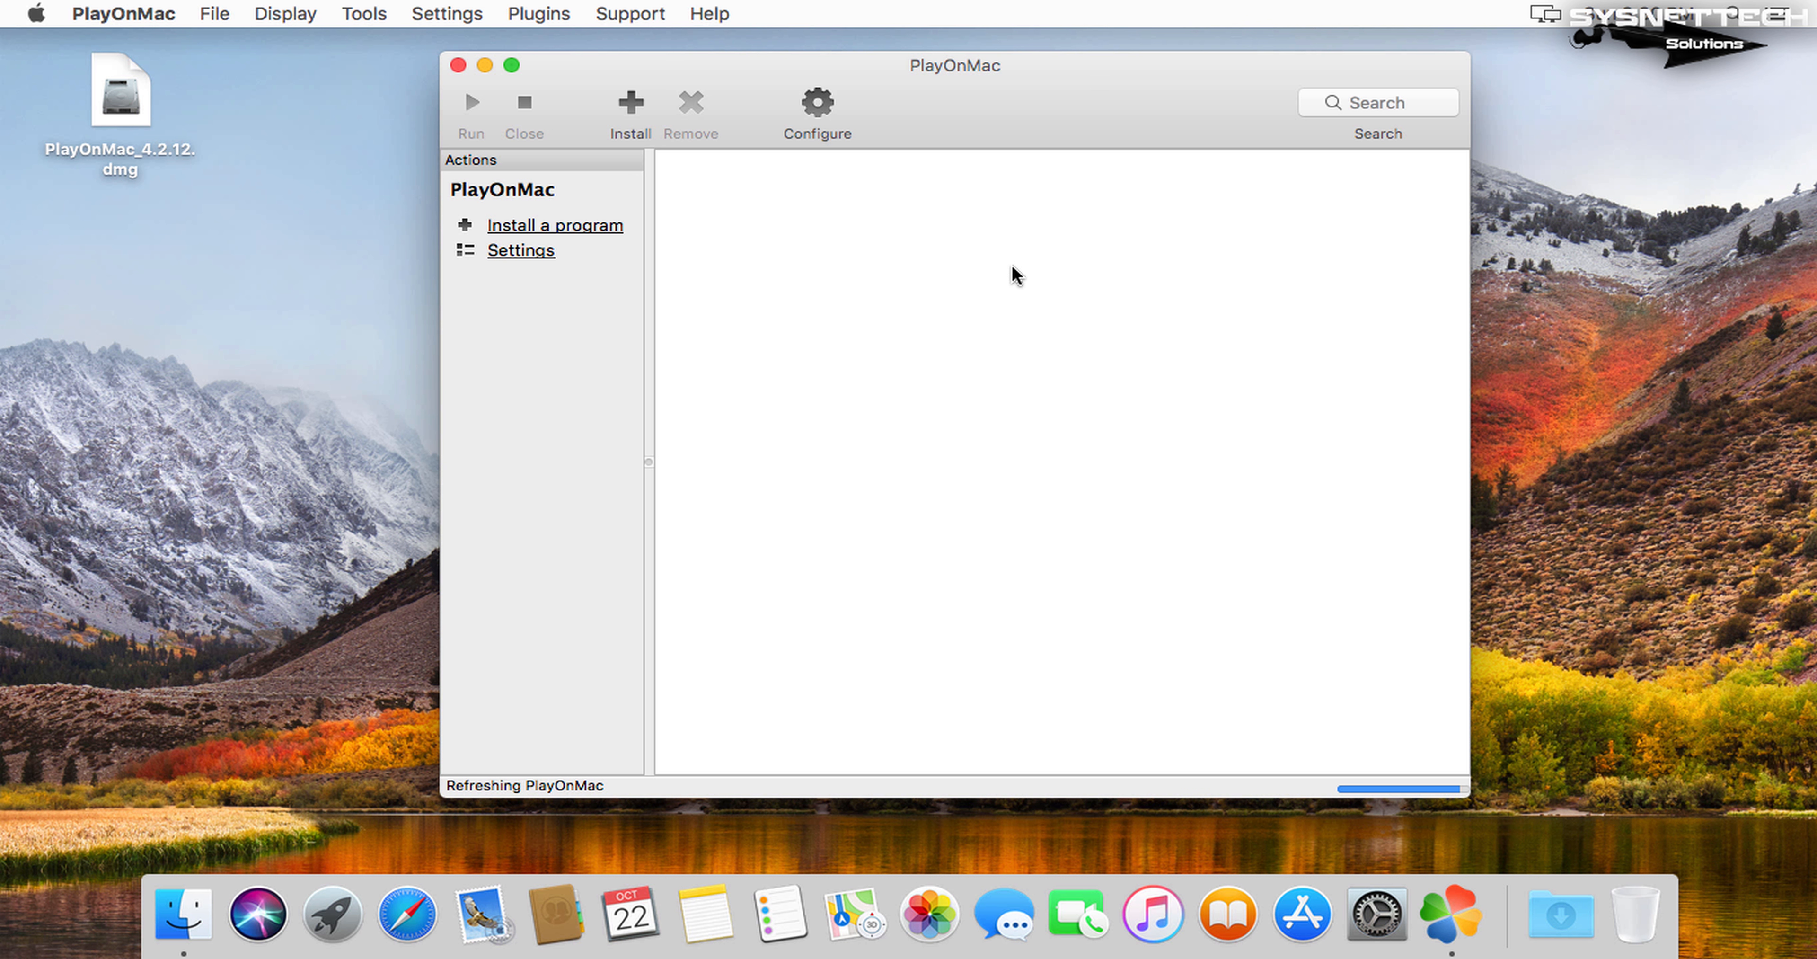
click(627, 103)
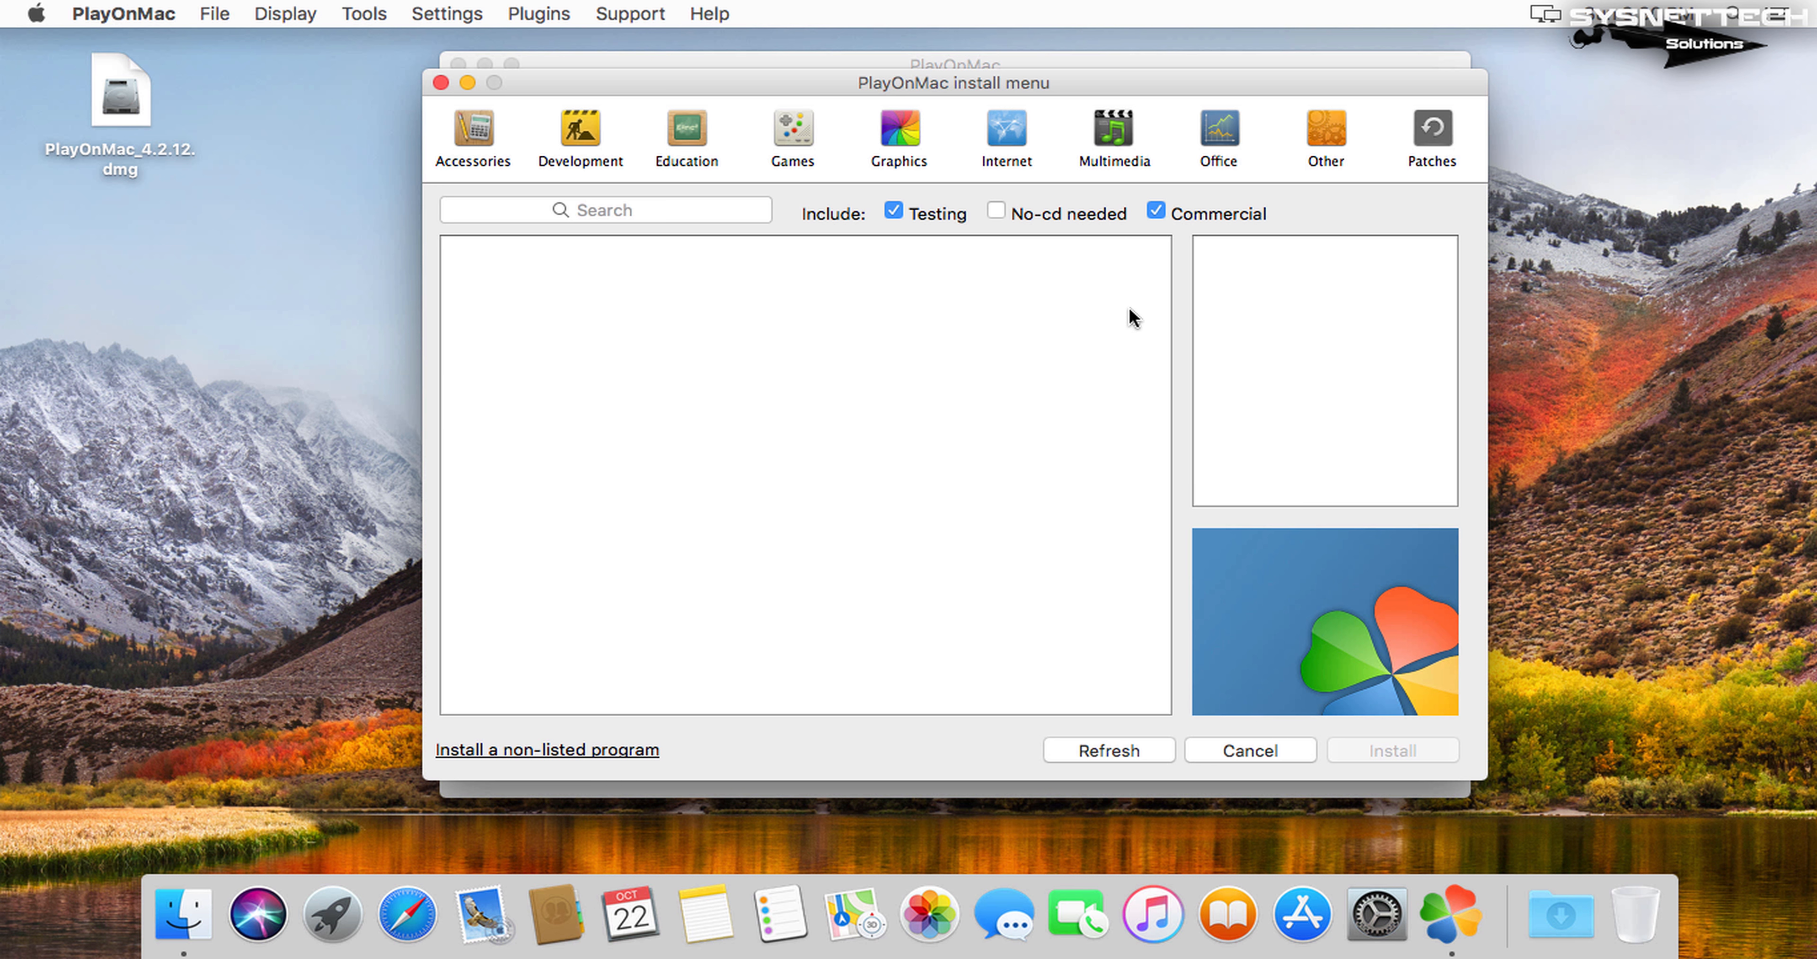
click(497, 146)
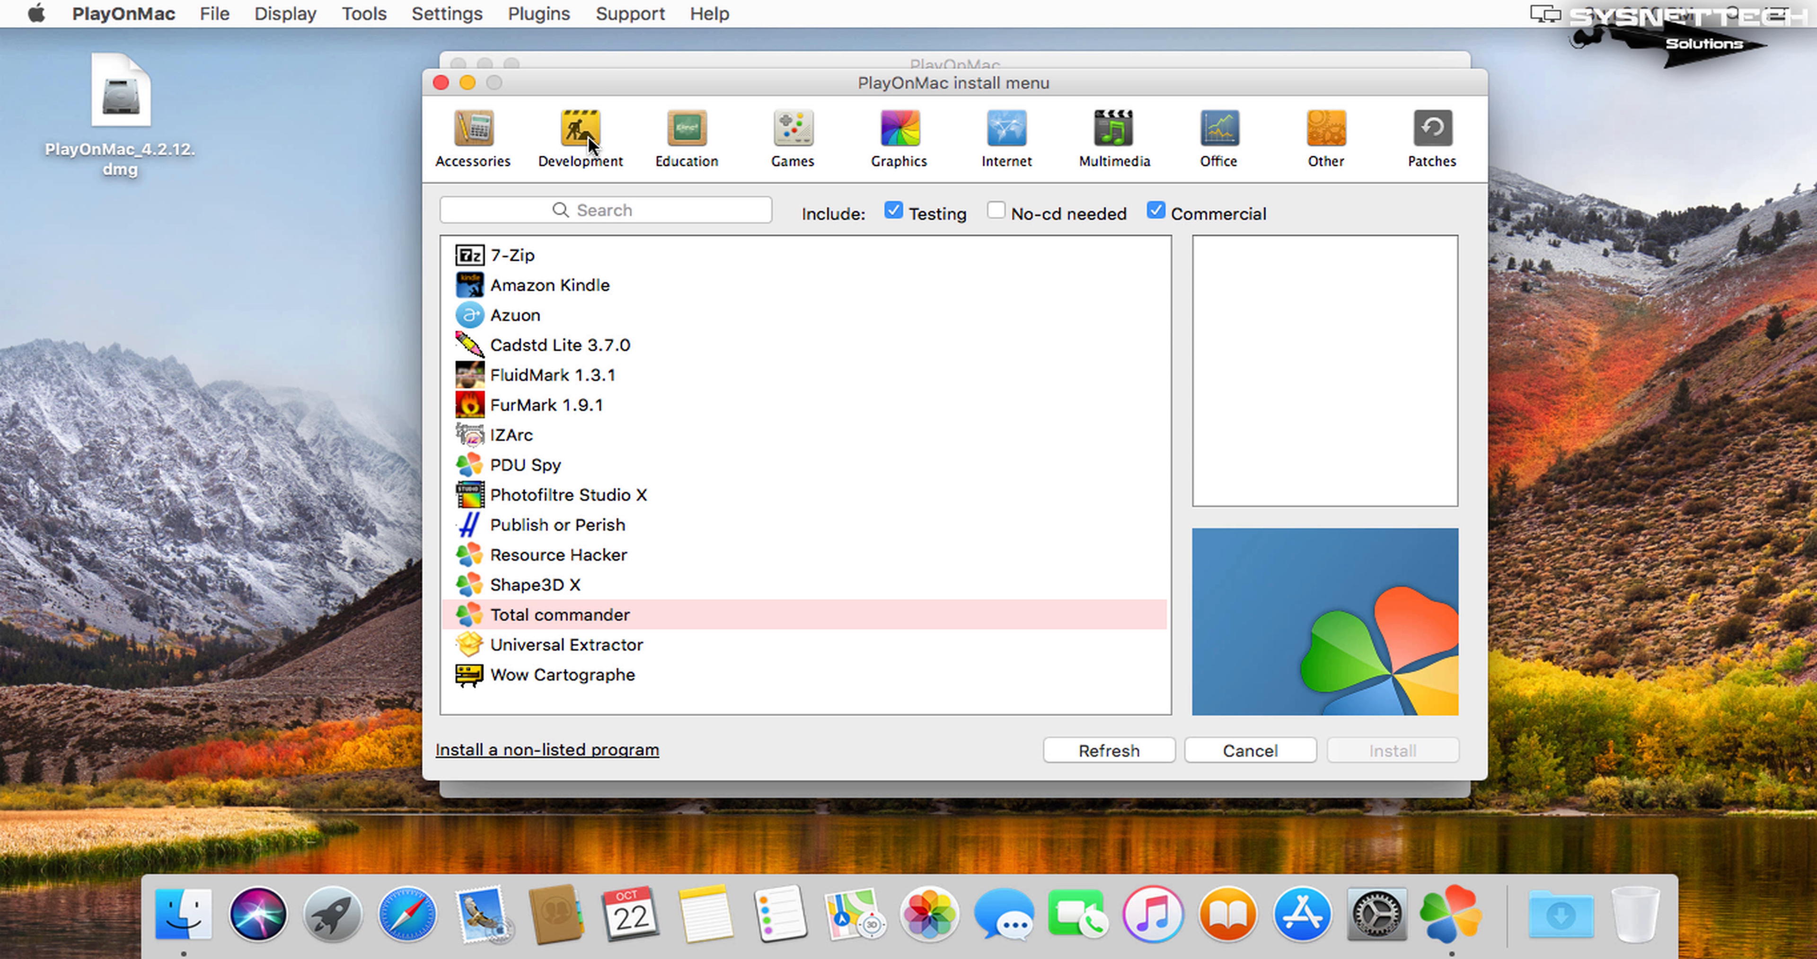
click(588, 136)
click(689, 135)
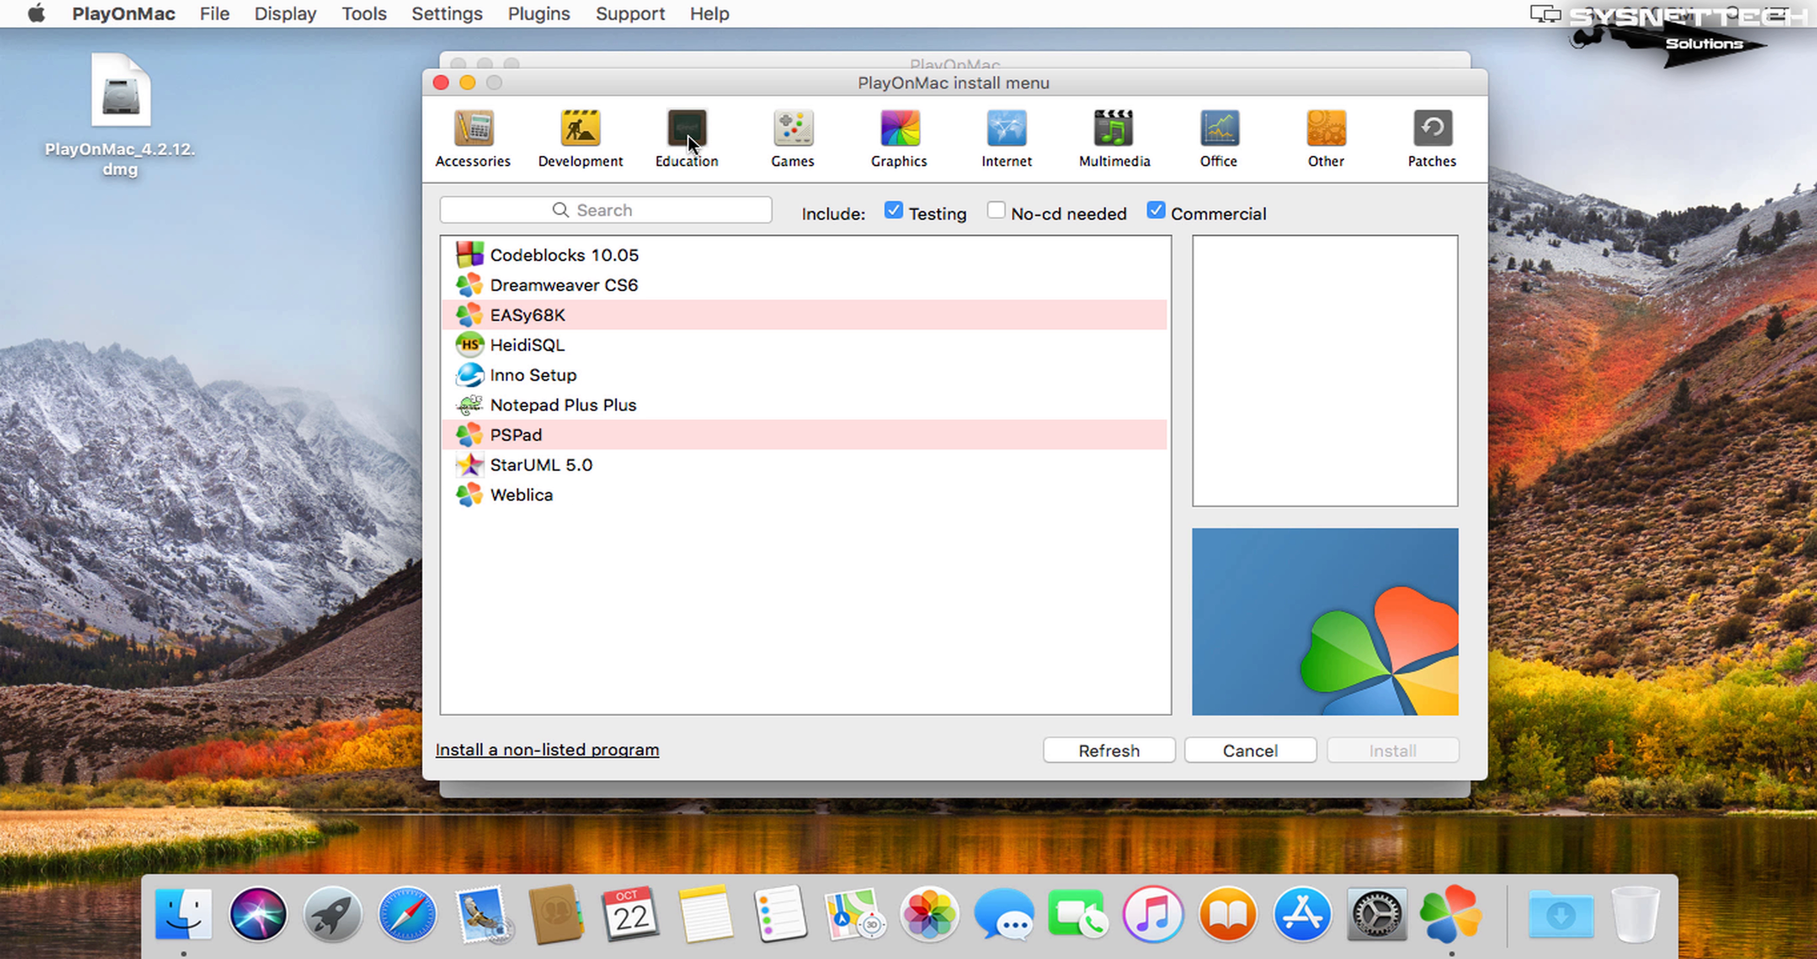
click(794, 129)
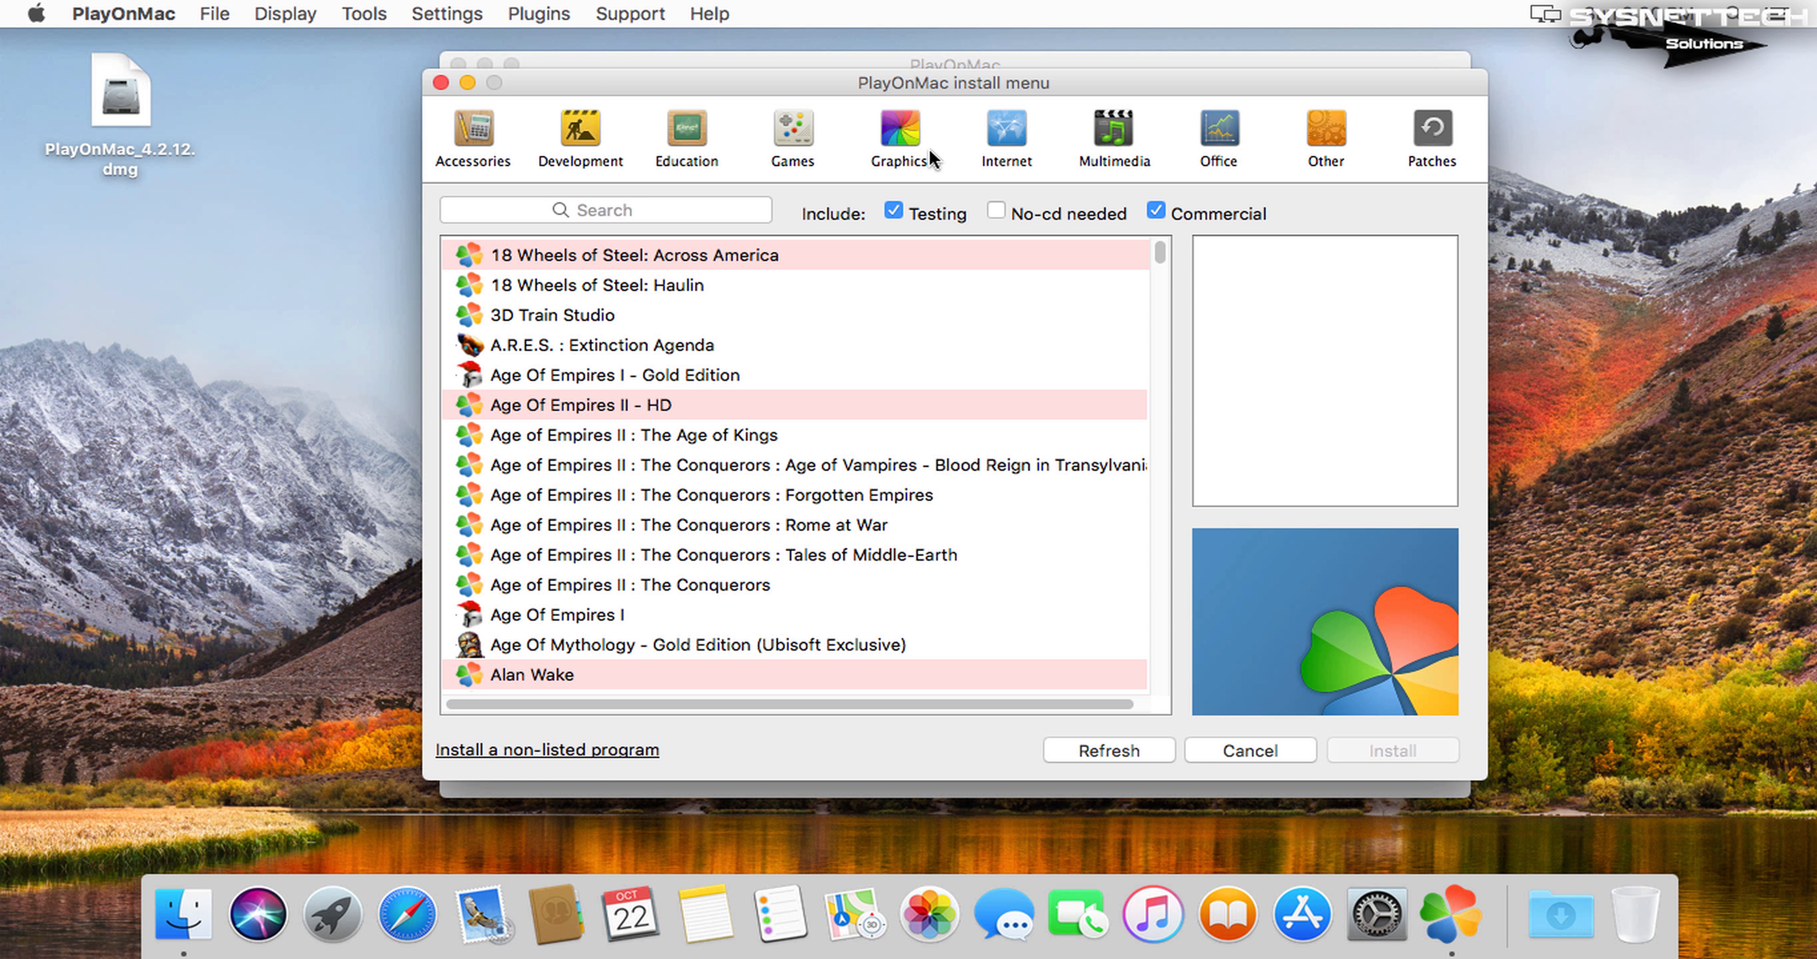
click(910, 141)
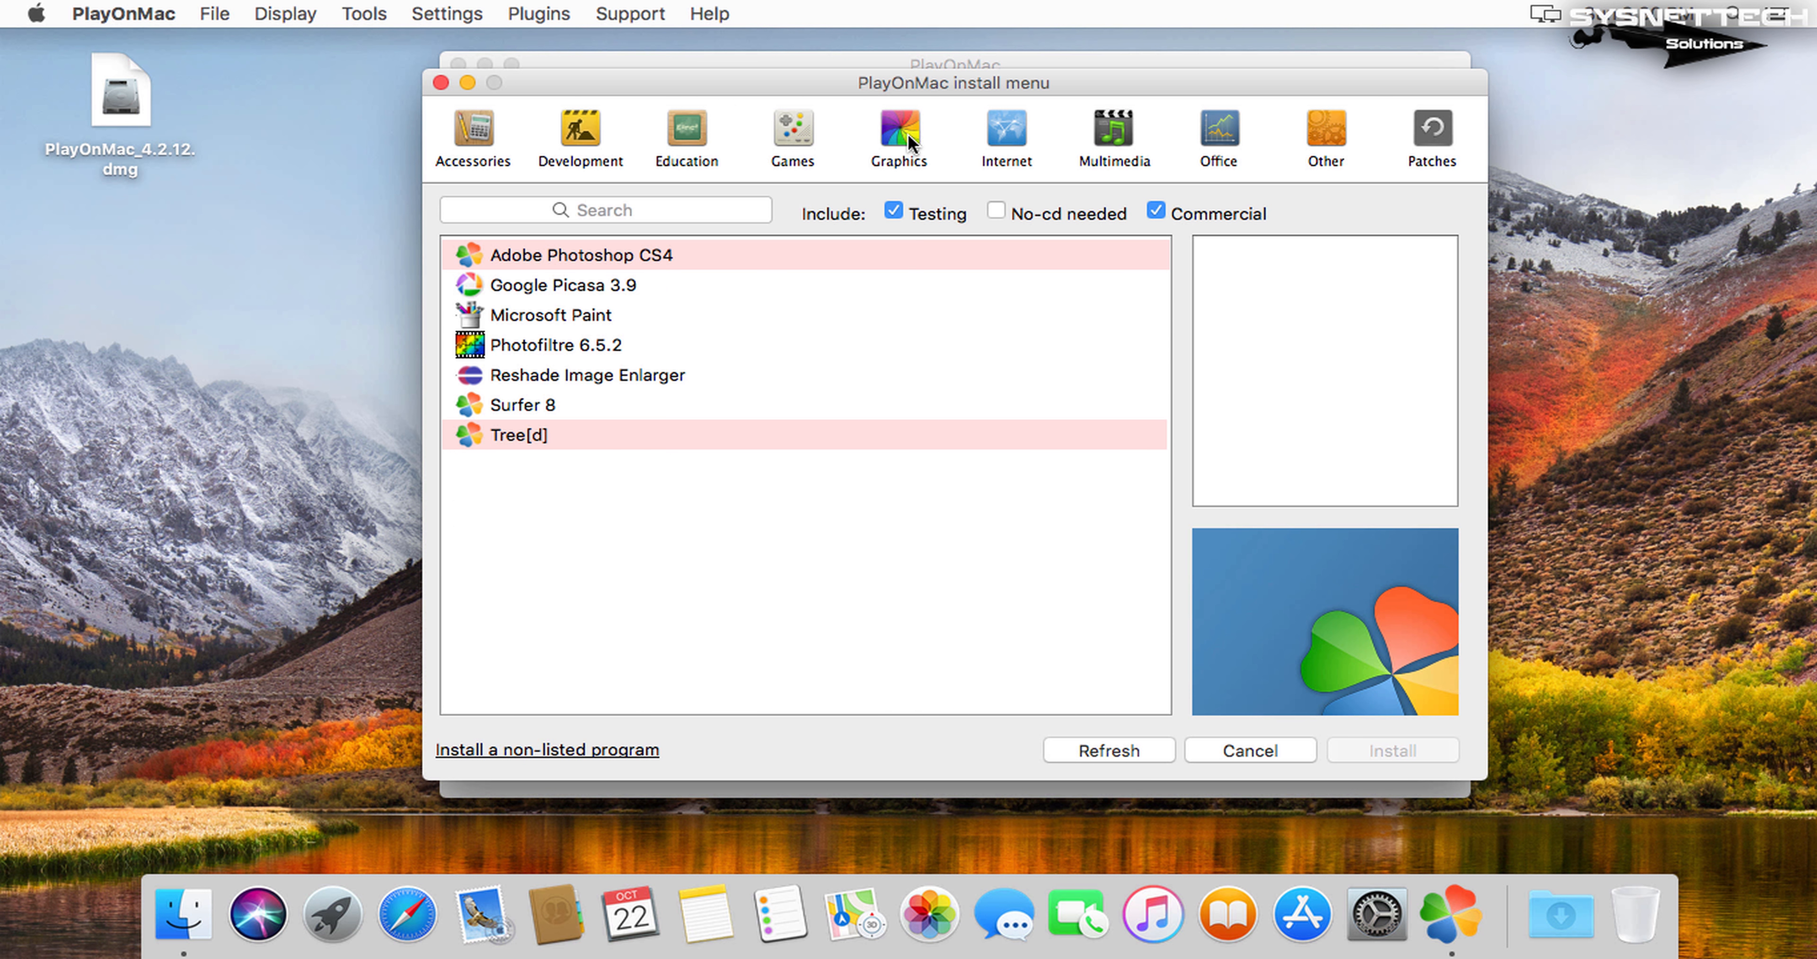
Browse the programs available in the Internet, Multimedia and Office categories, going through the Office list to its end.
click(1008, 141)
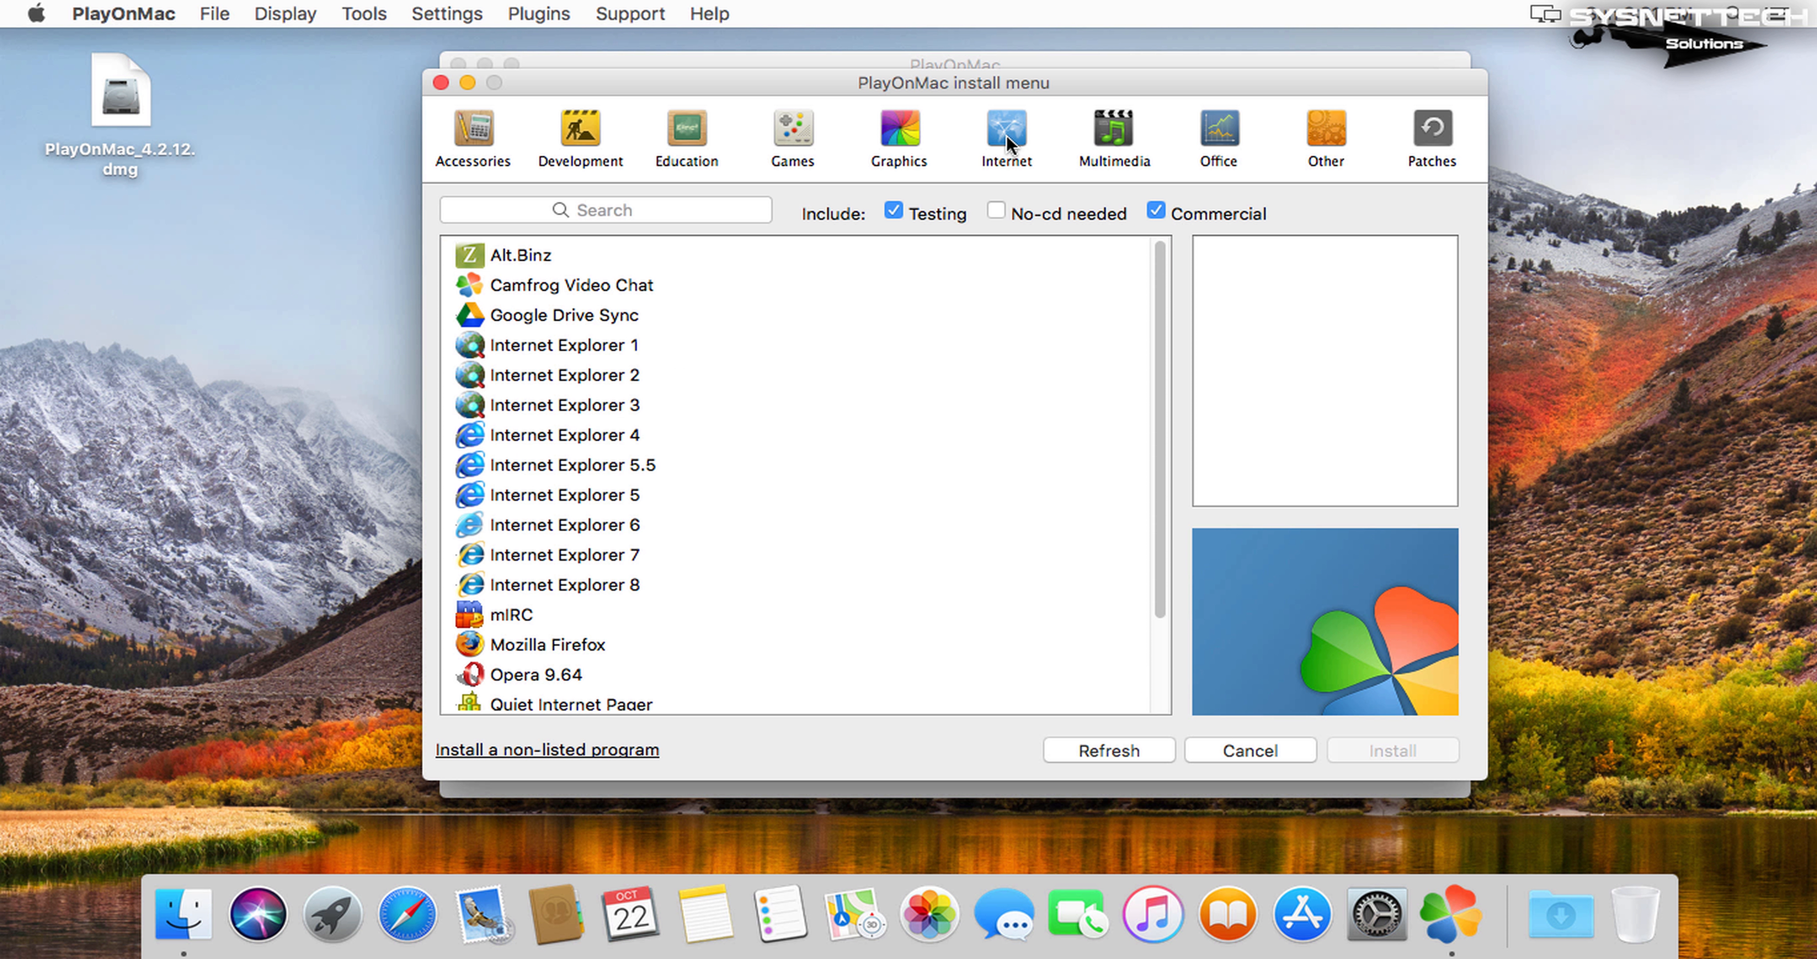
click(1118, 141)
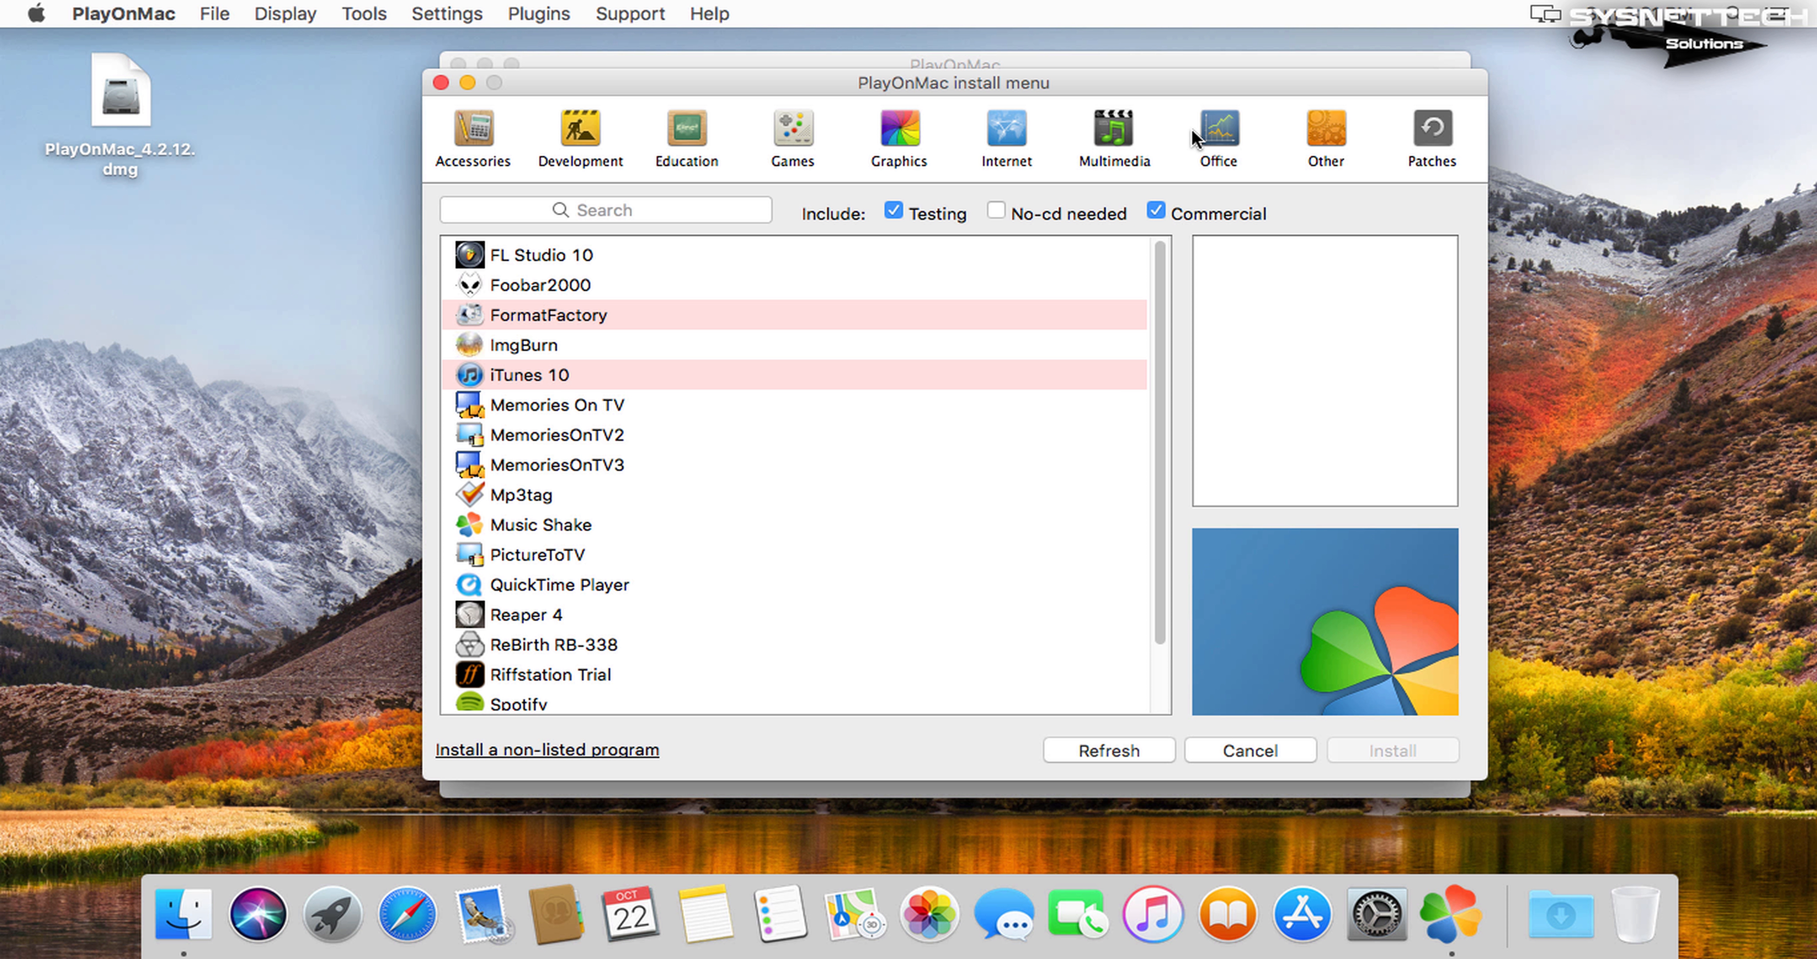
click(1236, 131)
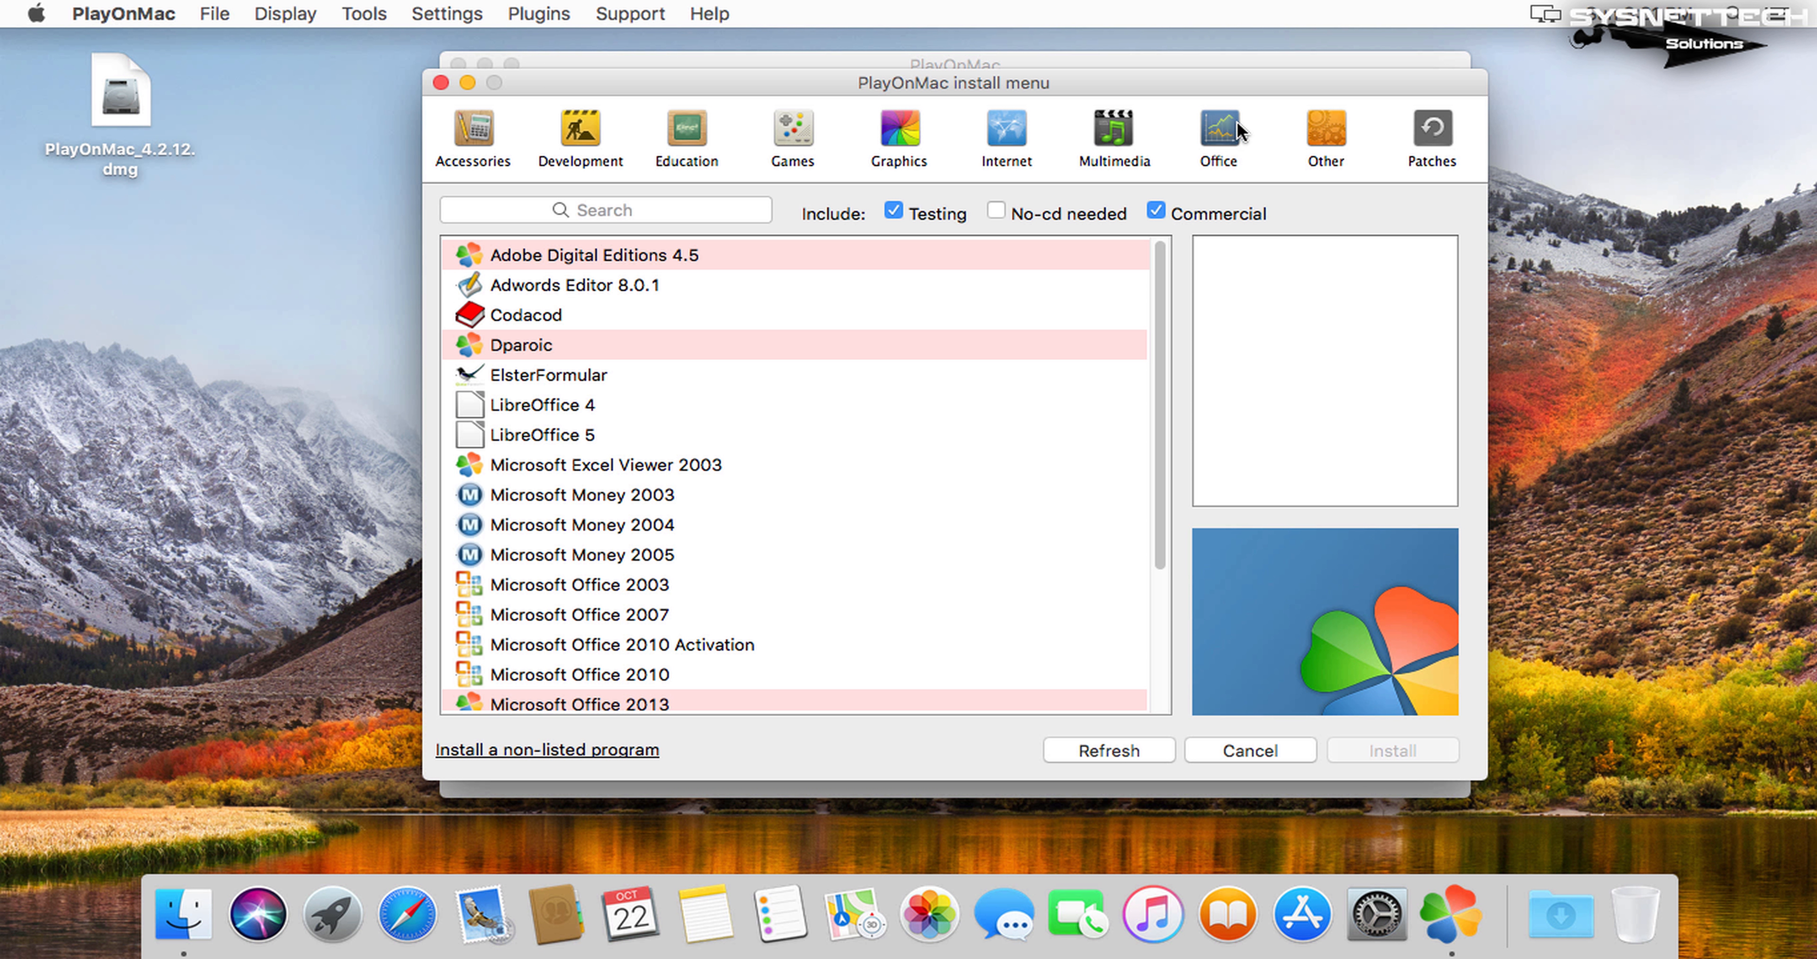
drag(1160, 355, 1167, 563)
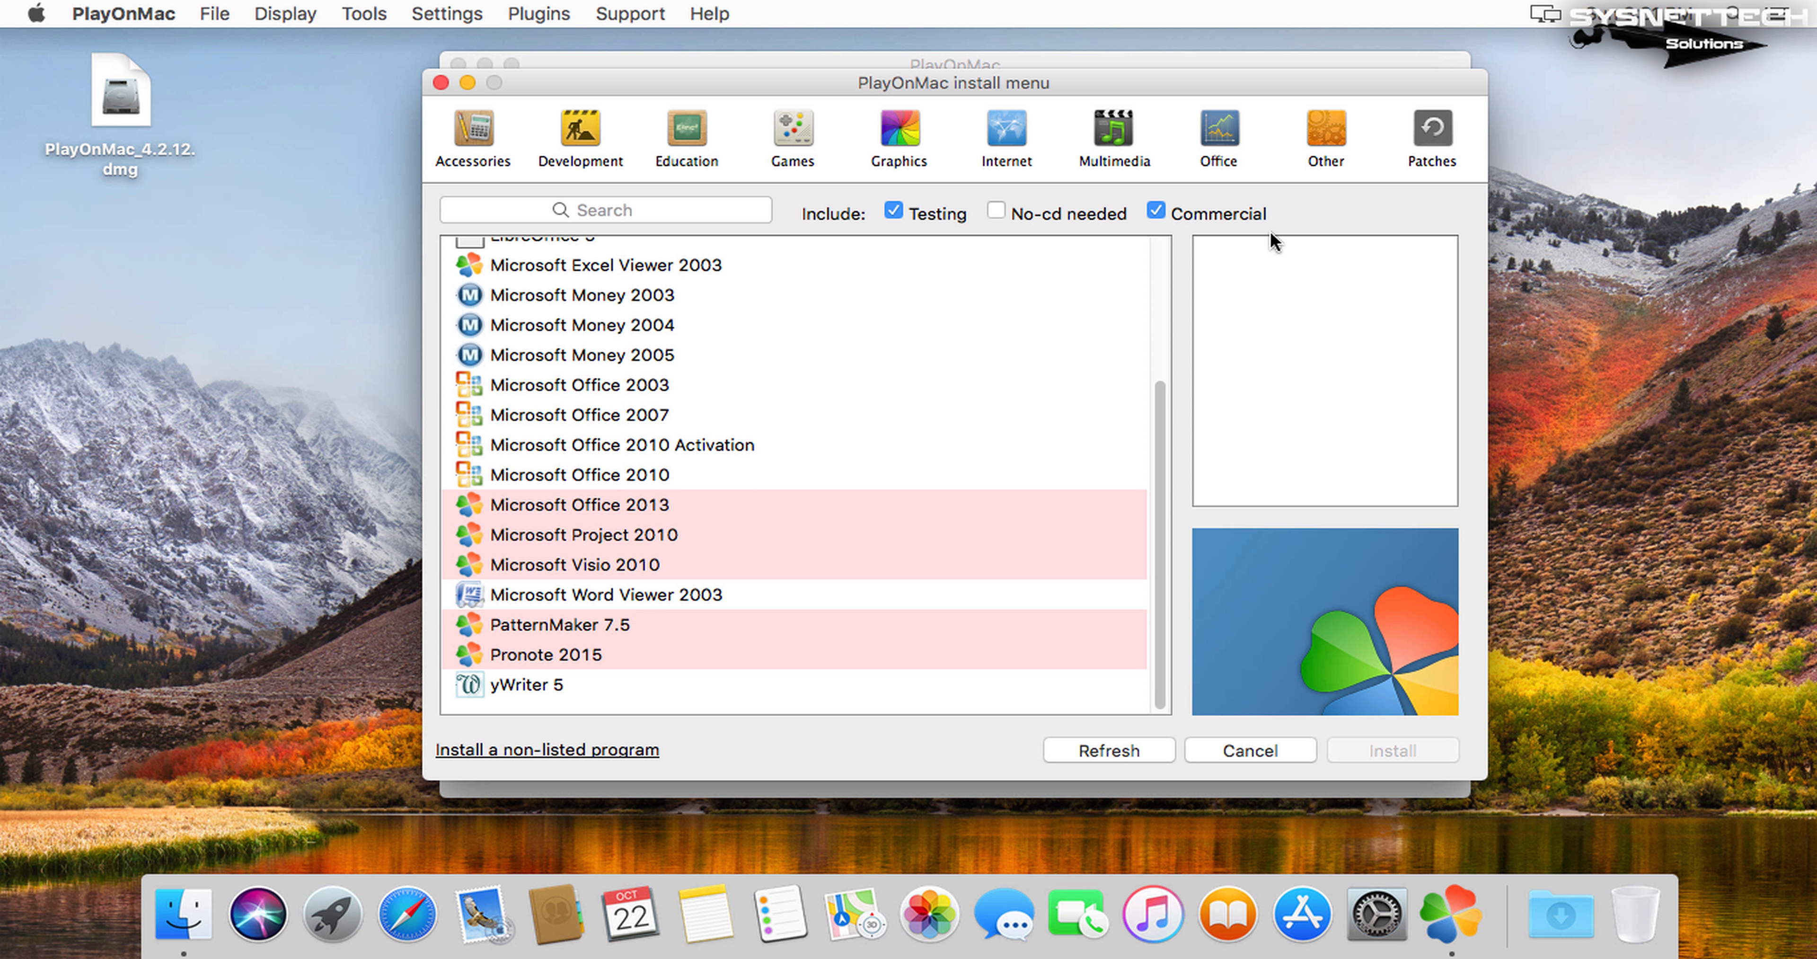
Look through the Other and Patches categories, then cancel the install menu without installing a program.
click(1324, 134)
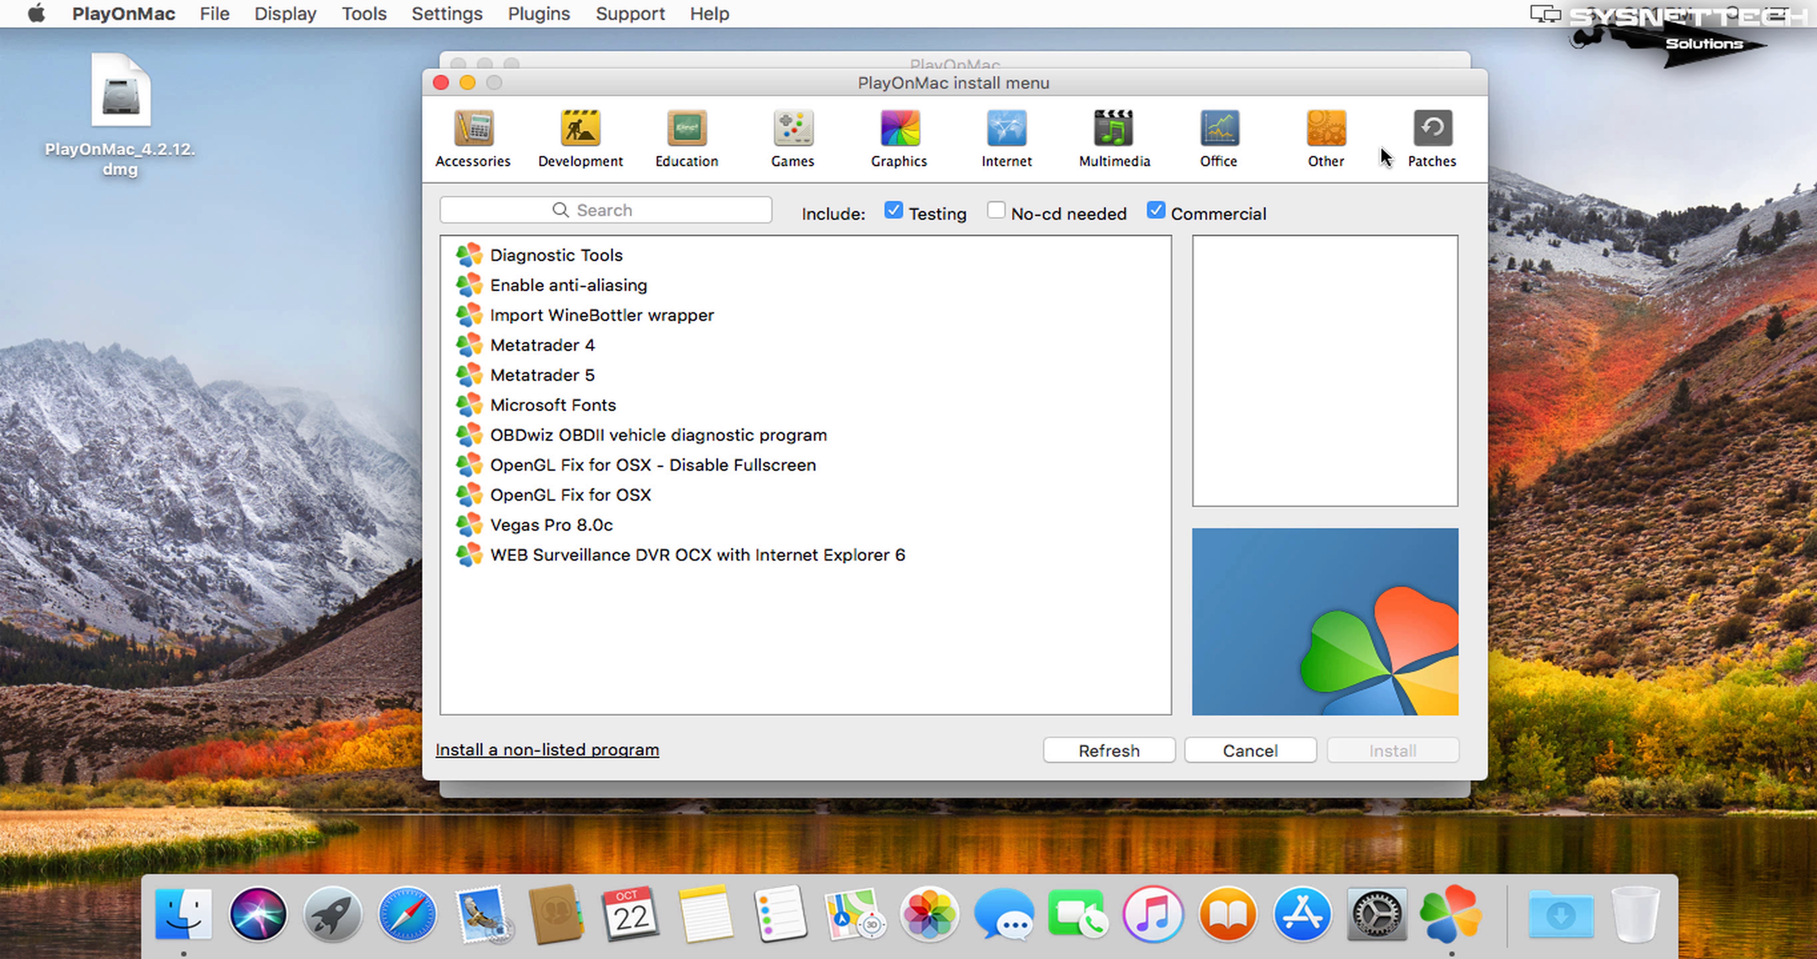
click(1432, 128)
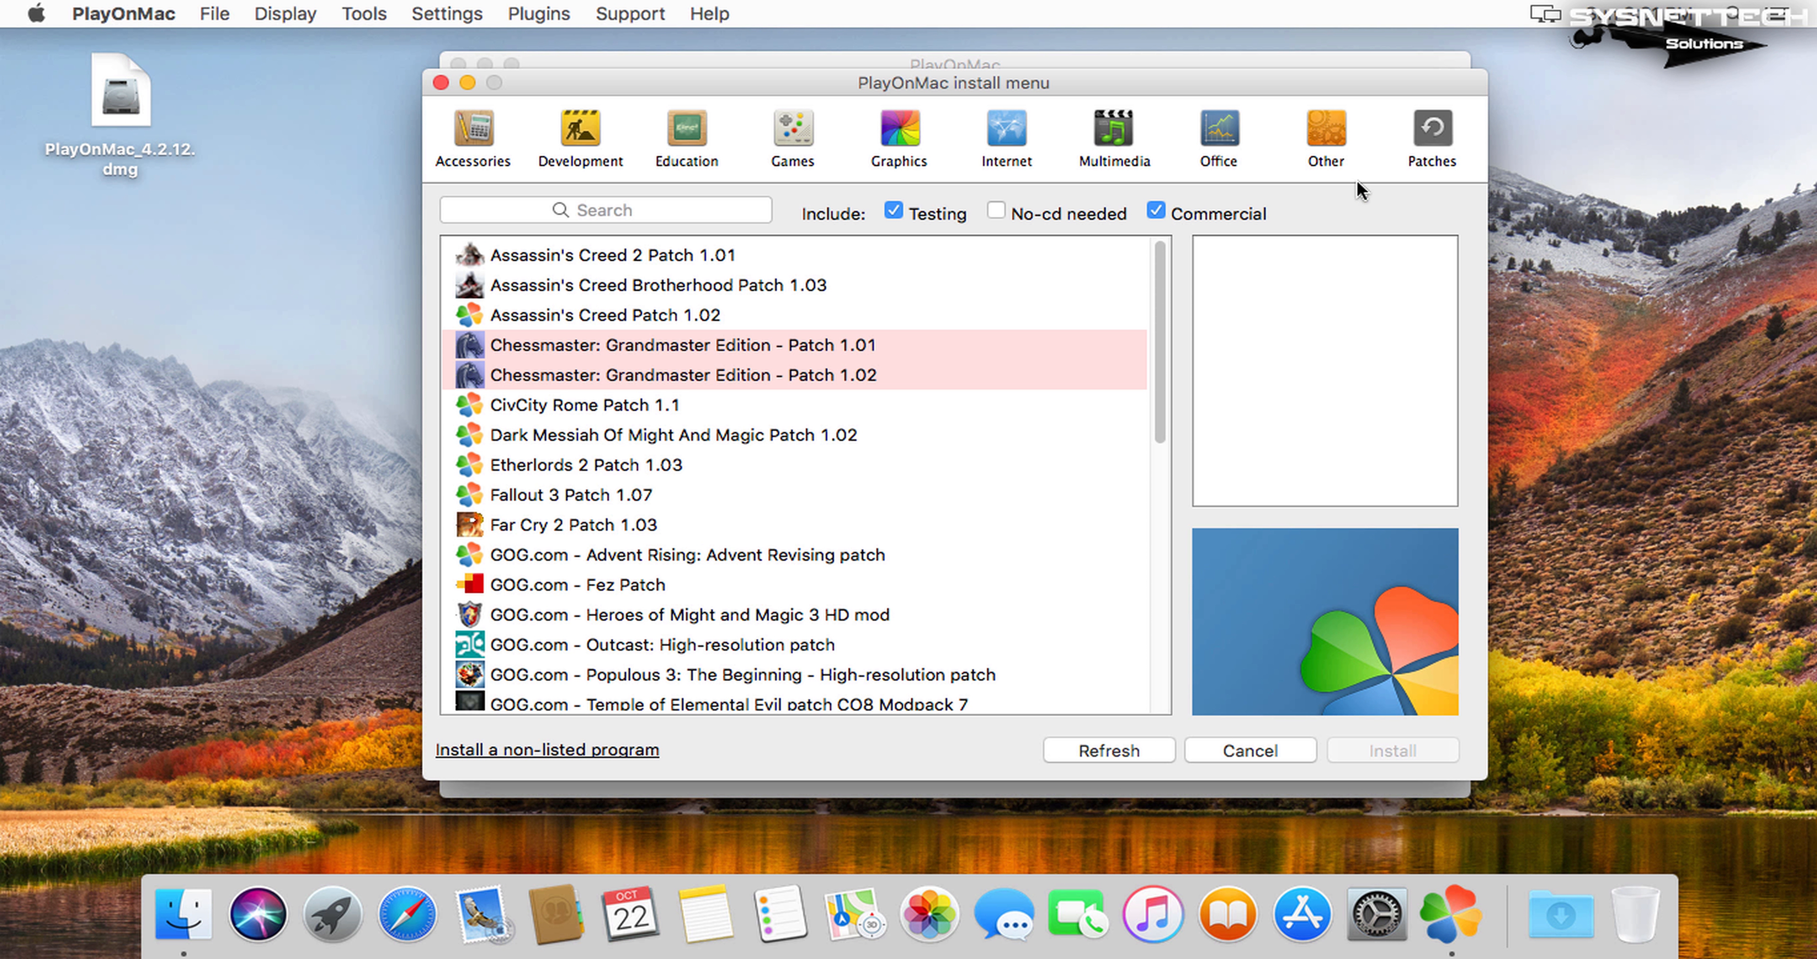
scroll(952, 539, down, 10)
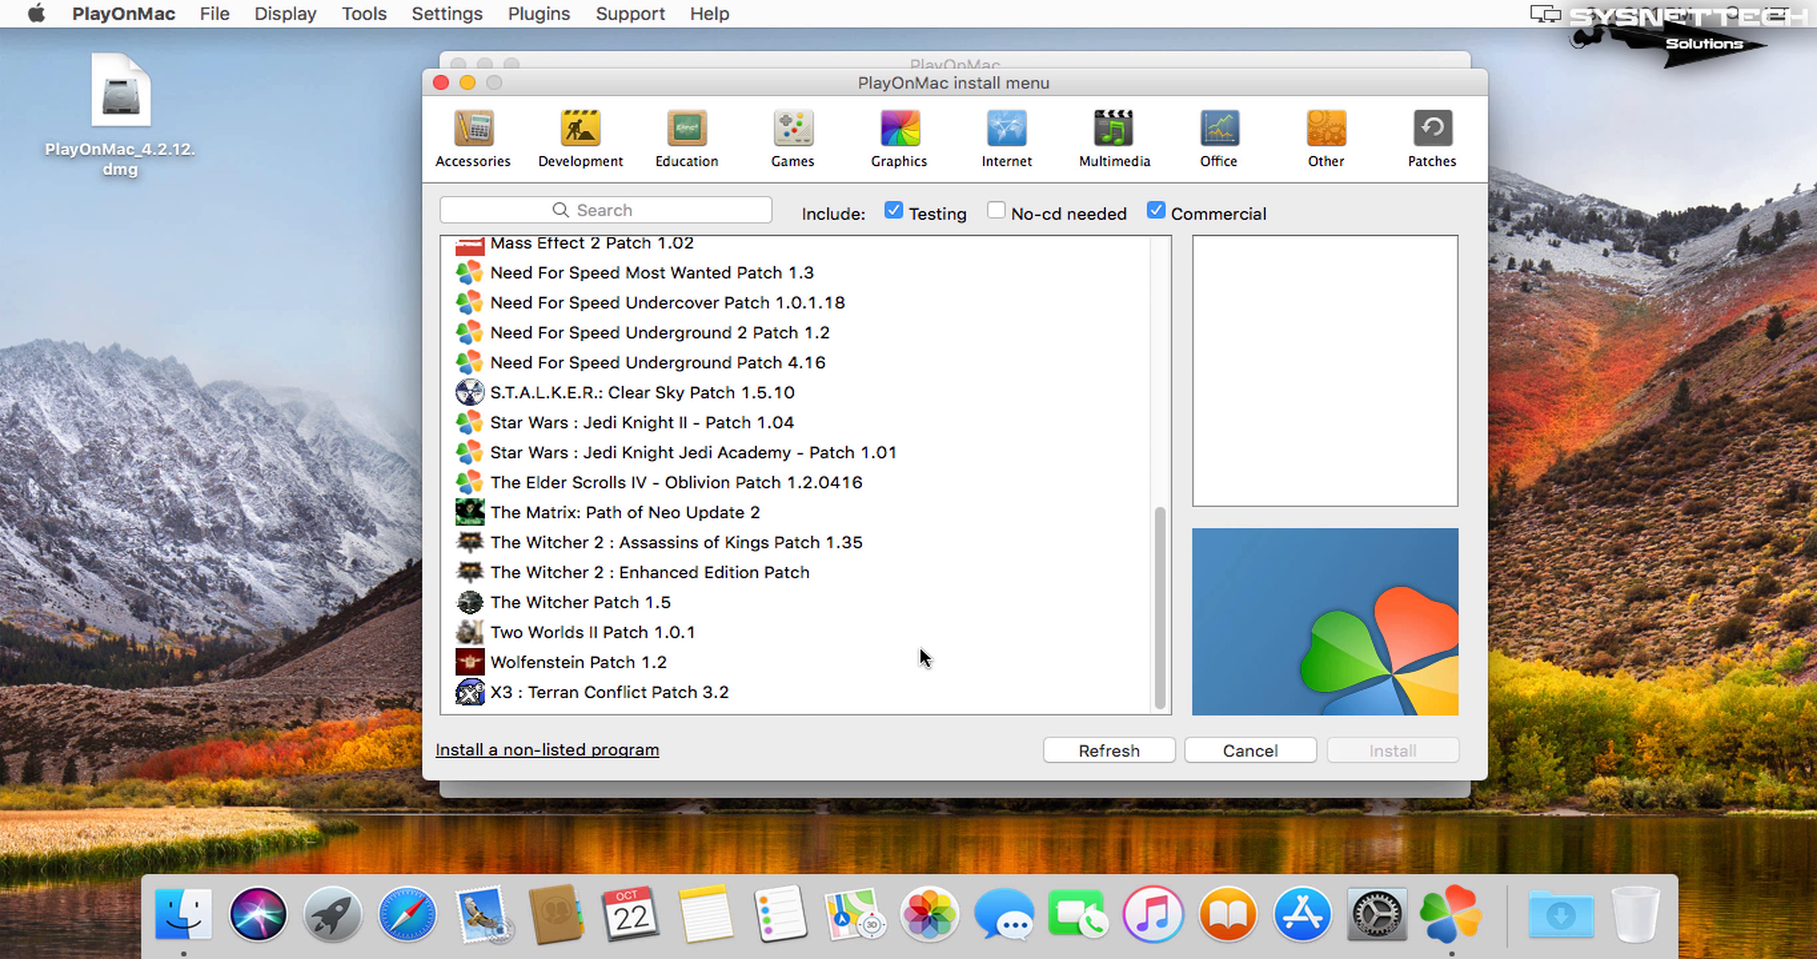
click(1225, 751)
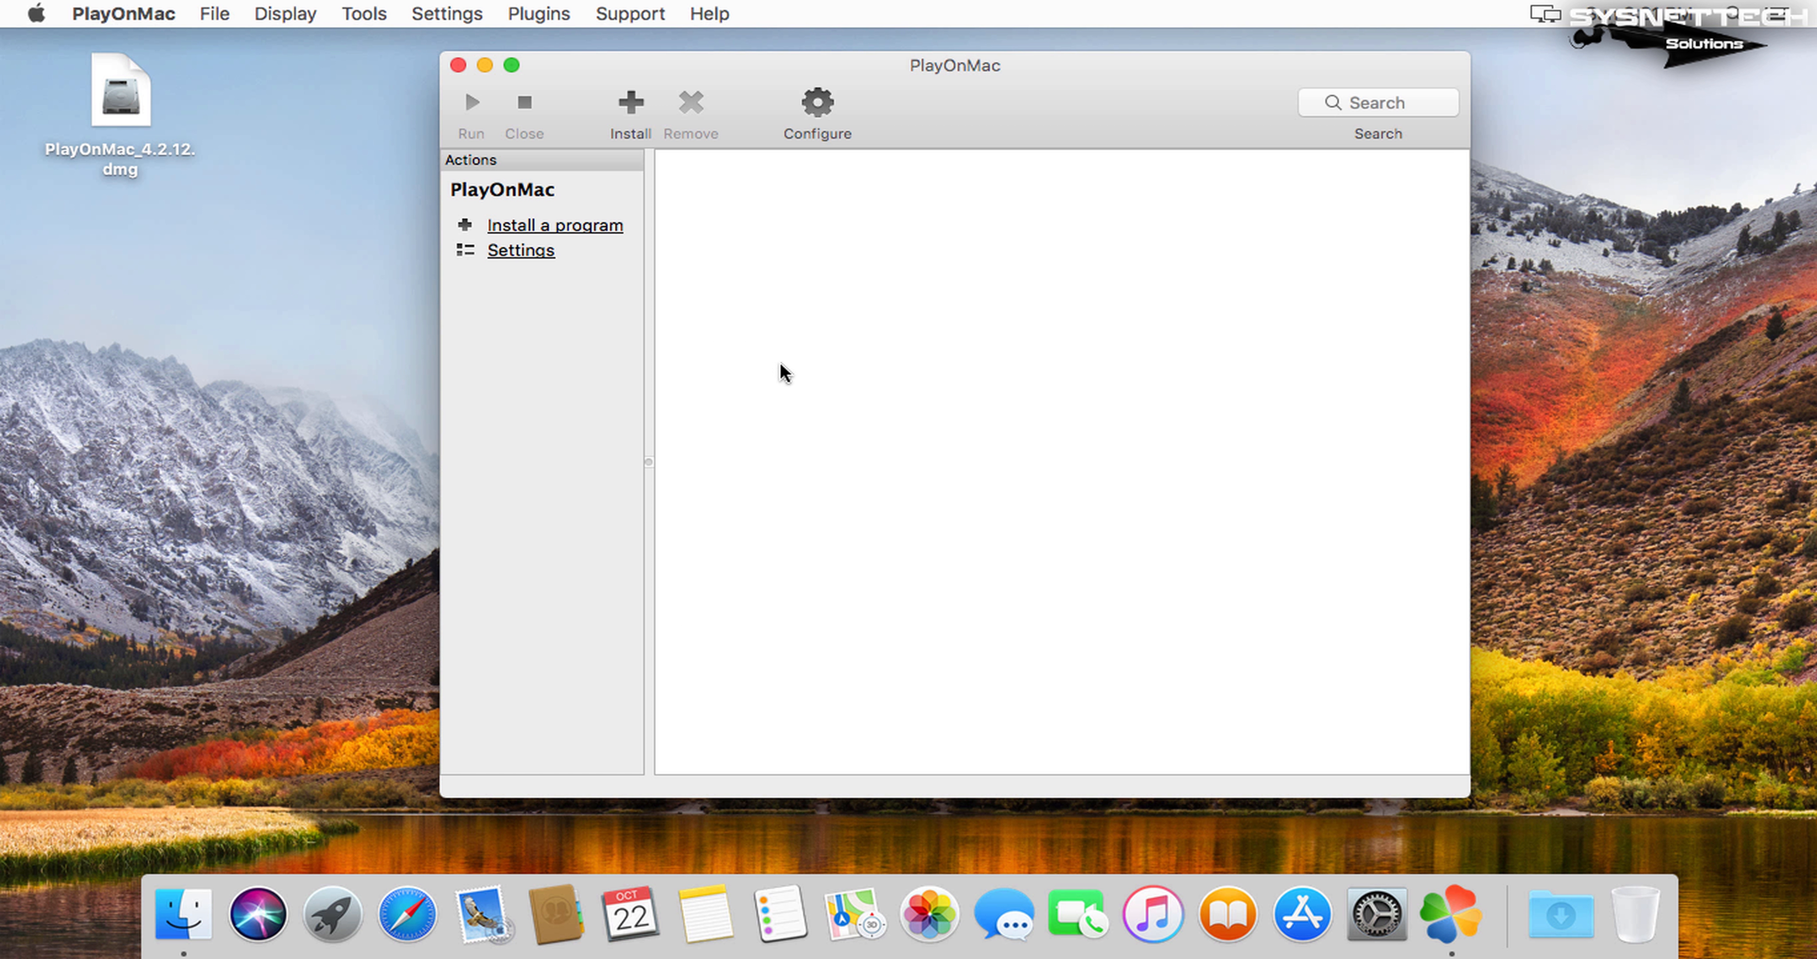